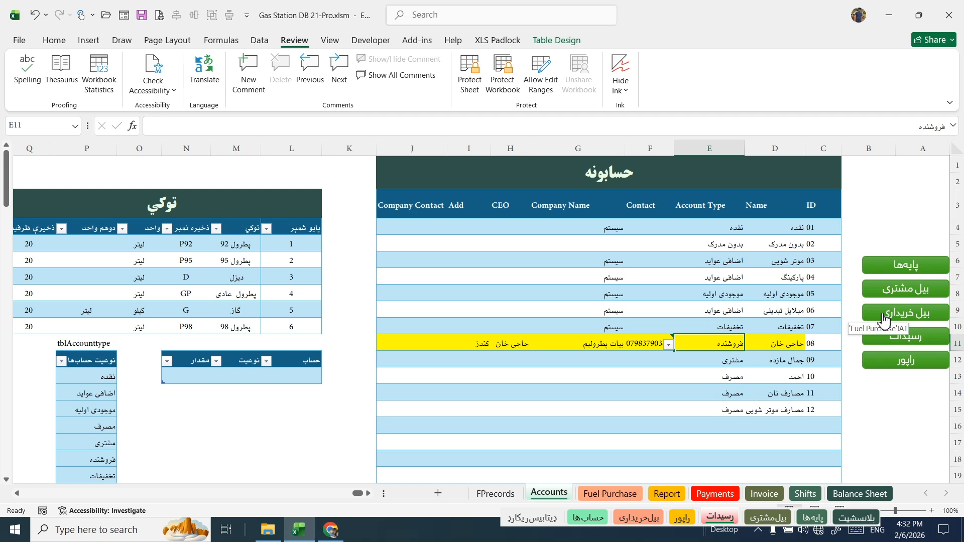
Go to the Fuel Purchase sheet and start a new blank purchase invoice, ending the macro error dialog
{"action": "left_click", "coordinate": [884, 319]}
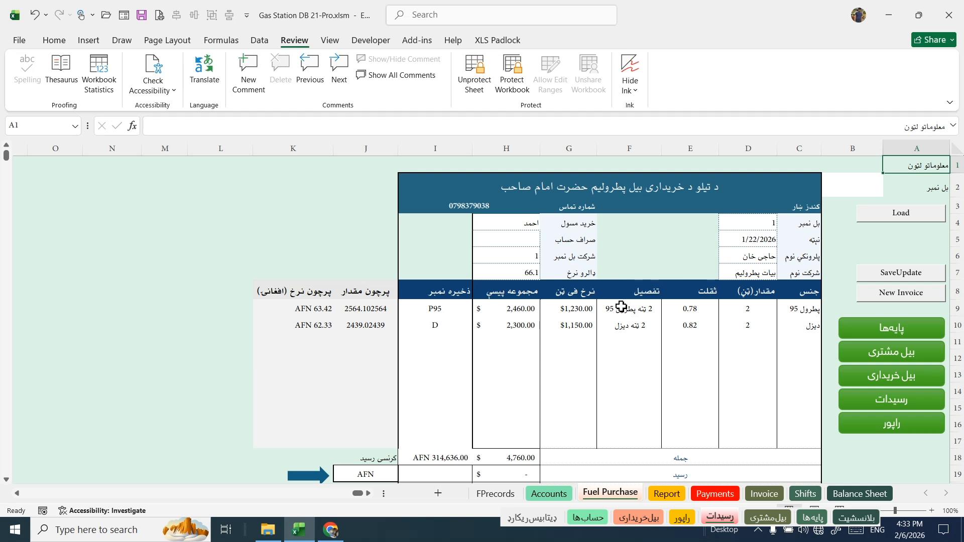
{"action": "left_click", "coordinate": [872, 301]}
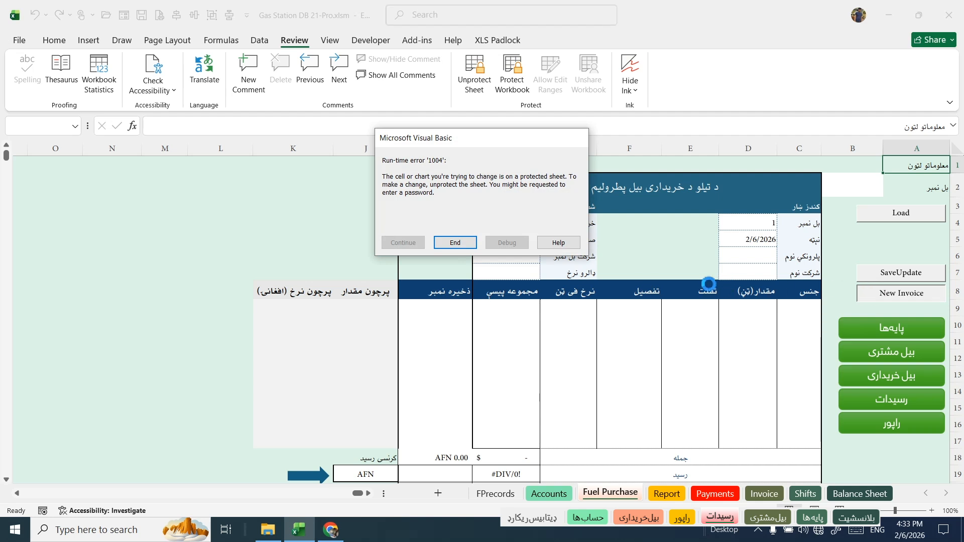
{"action": "left_click", "coordinate": [446, 245]}
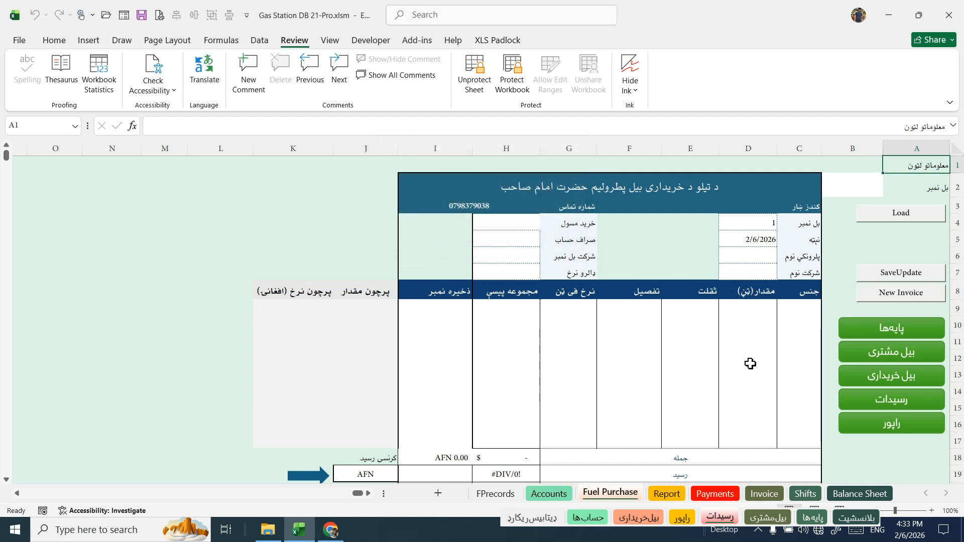
Review the bill number and date, and choose the seller's name from the accounts for the company بیات پطرولیم
{"action": "left_click", "coordinate": [738, 225]}
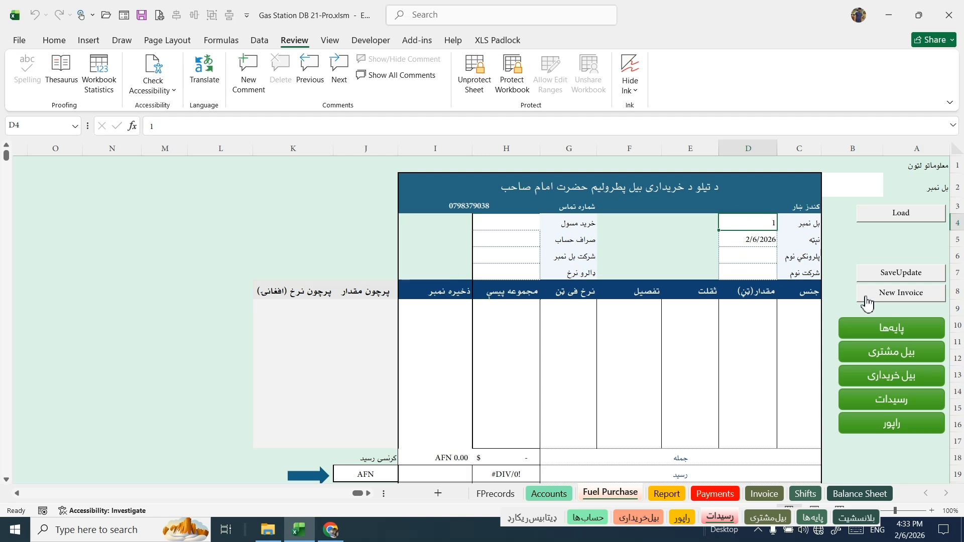
{"action": "left_click", "coordinate": [749, 241]}
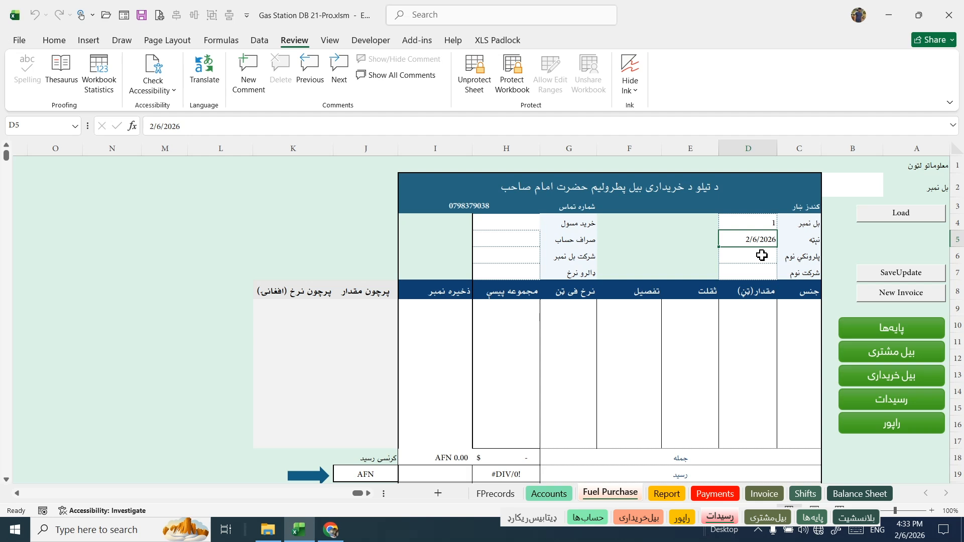
{"action": "left_click", "coordinate": [750, 257]}
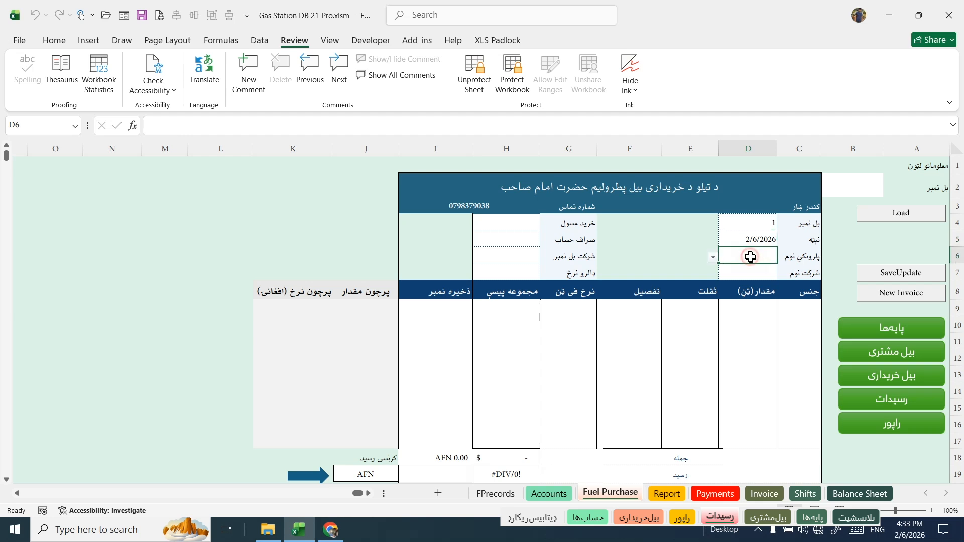
{"action": "left_click", "coordinate": [713, 258]}
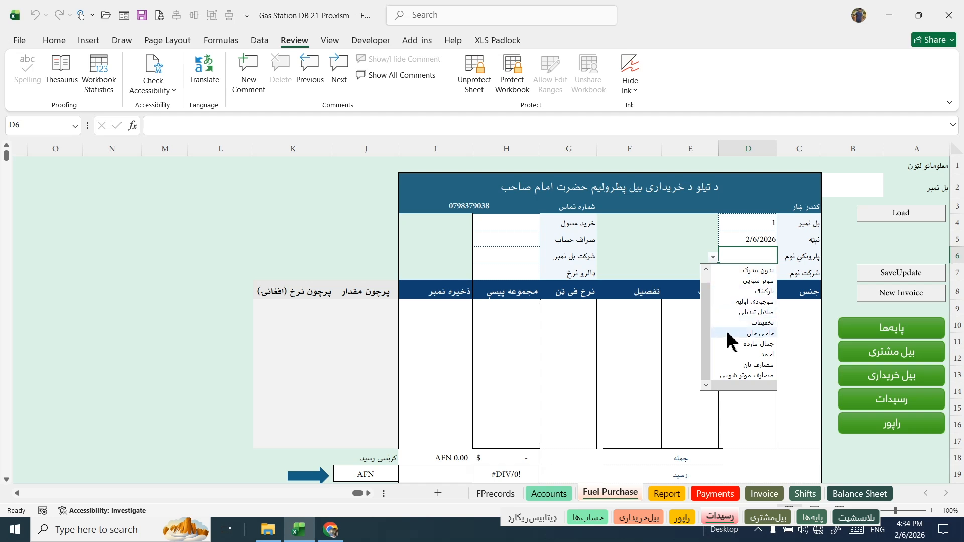
{"action": "left_click", "coordinate": [753, 334]}
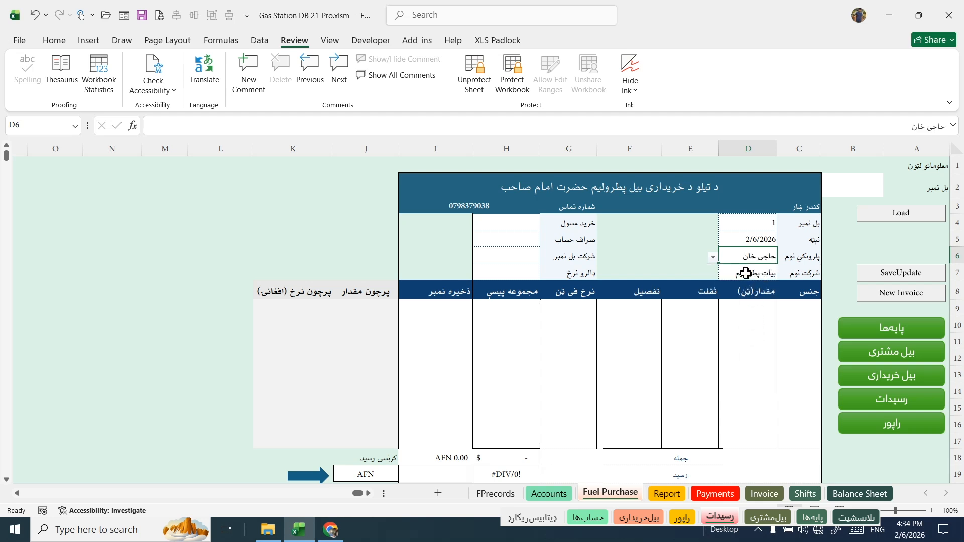
Choose the person responsible for the purchase (خرید مسول) from the list of accounts
{"action": "left_click", "coordinate": [509, 222]}
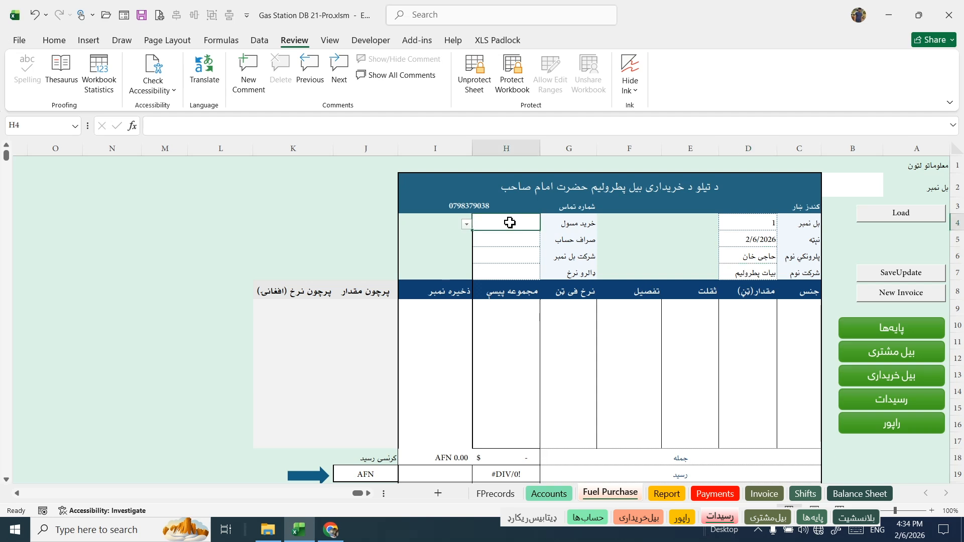
{"action": "left_click", "coordinate": [466, 224]}
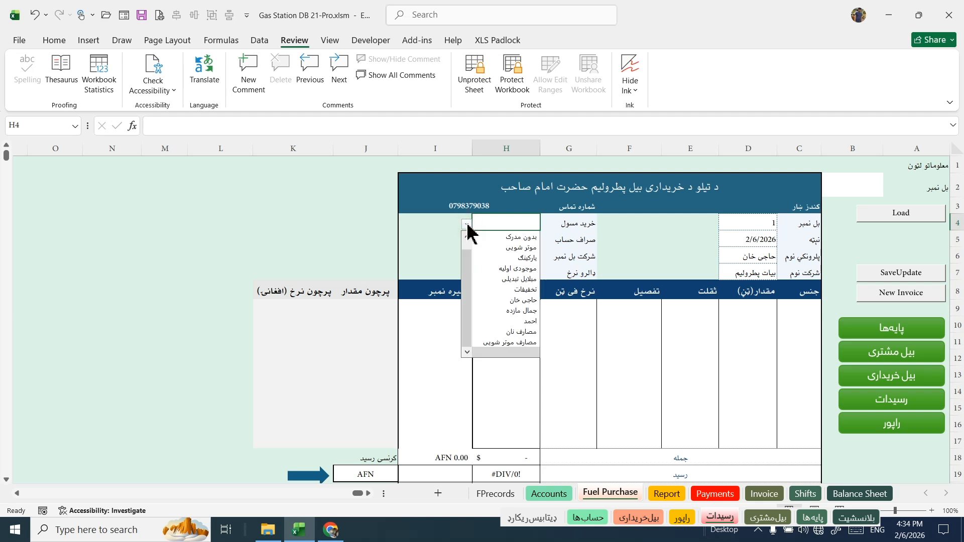
{"action": "scroll", "coordinate": [469, 261], "scroll_direction": "up", "scroll_amount": 1}
{"action": "left_click_drag", "start_coordinate": [468, 258], "coordinate": [469, 265]}
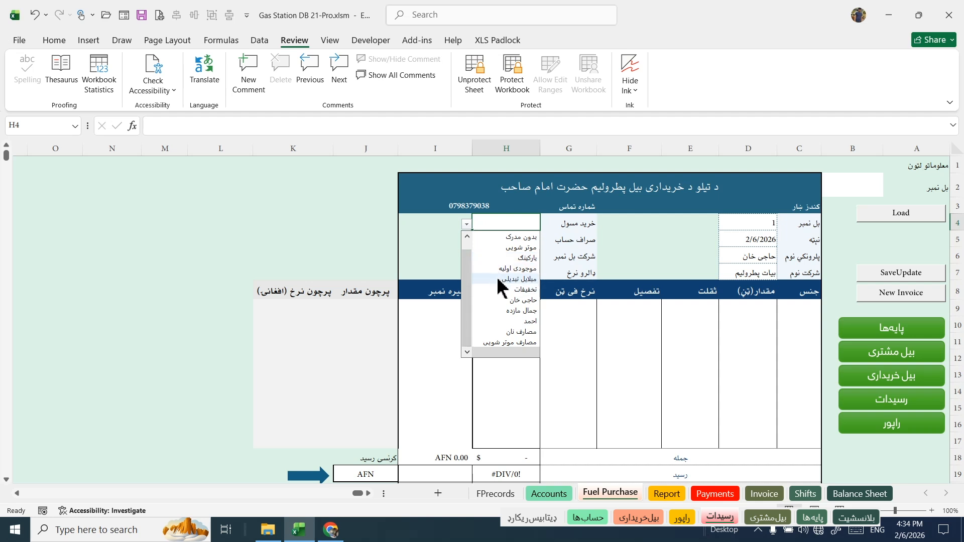
{"action": "left_click", "coordinate": [498, 327]}
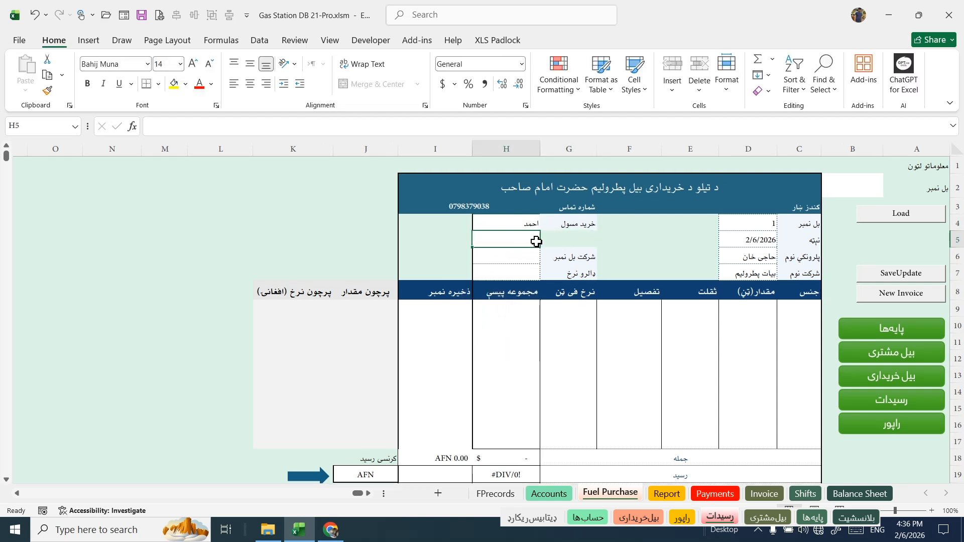
Fill in the company bill number, a dollar rate of 66.2 and a received amount of 150000 AFN on the invoice
{"action": "left_click", "coordinate": [518, 260]}
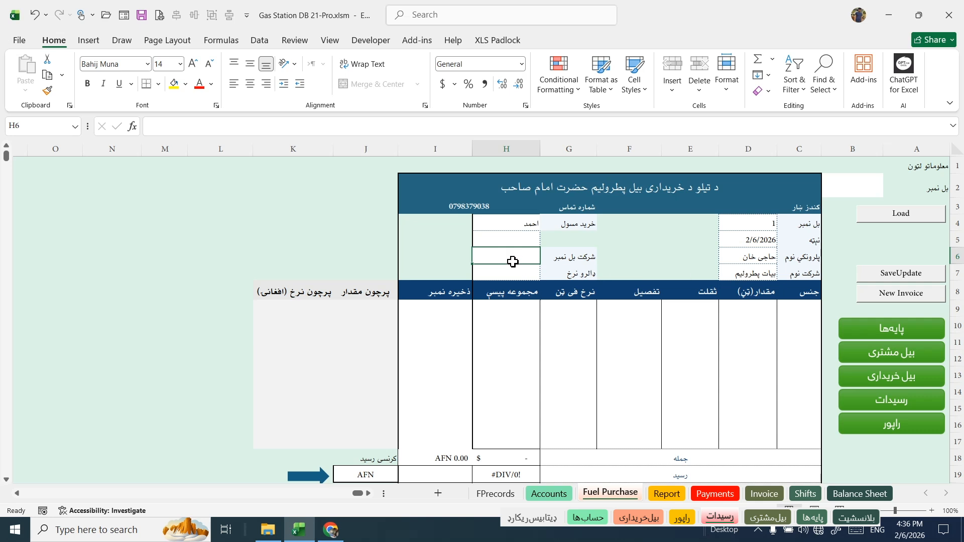
{"action": "type", "text": "12"}
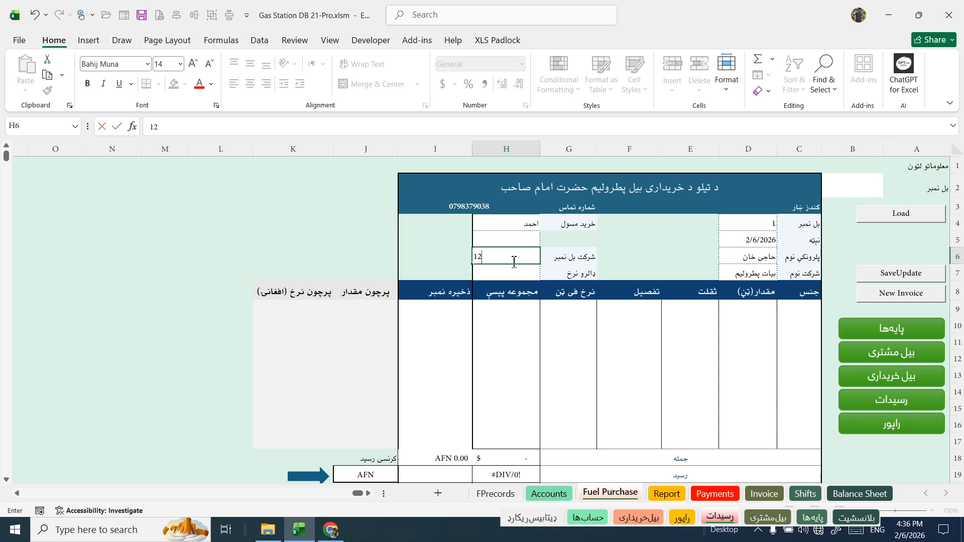
{"action": "key", "text": "BackSpace"}
{"action": "key", "text": "BackSpace"}
{"action": "key", "text": "BackSpace"}
{"action": "key", "text": "Return"}
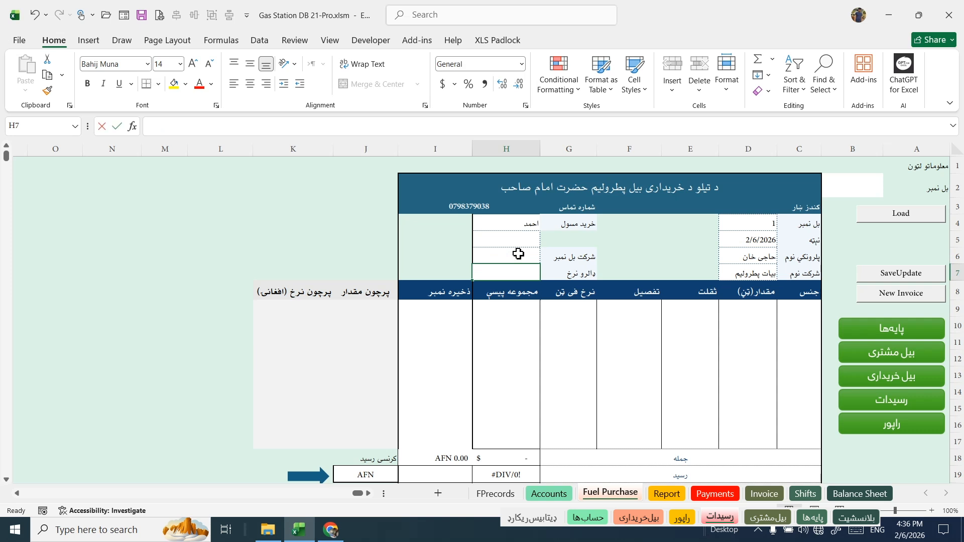
{"action": "type", "text": "66.2"}
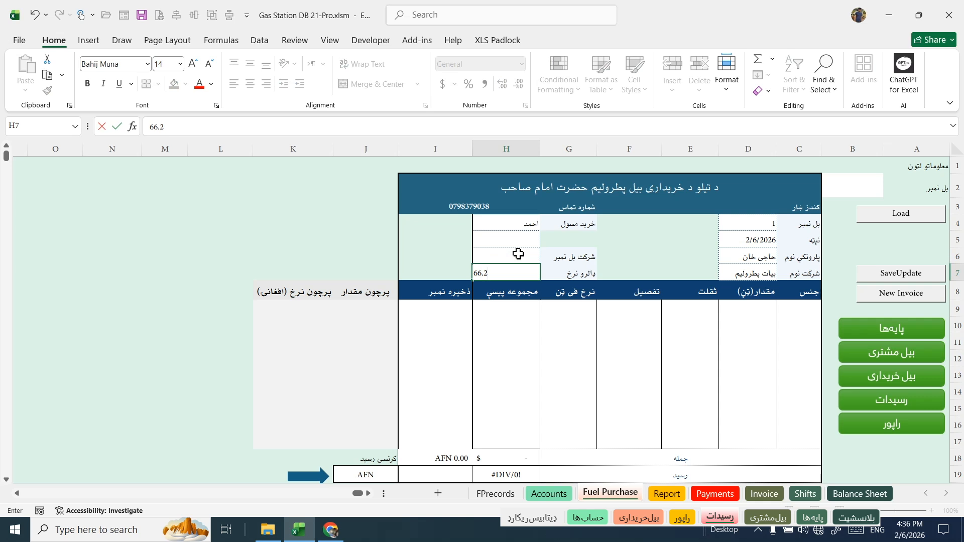
{"action": "type", "text": "0"}
Add پطرول 92 as the first invoice item with a quantity of 2 tons
{"action": "left_click", "coordinate": [801, 308]}
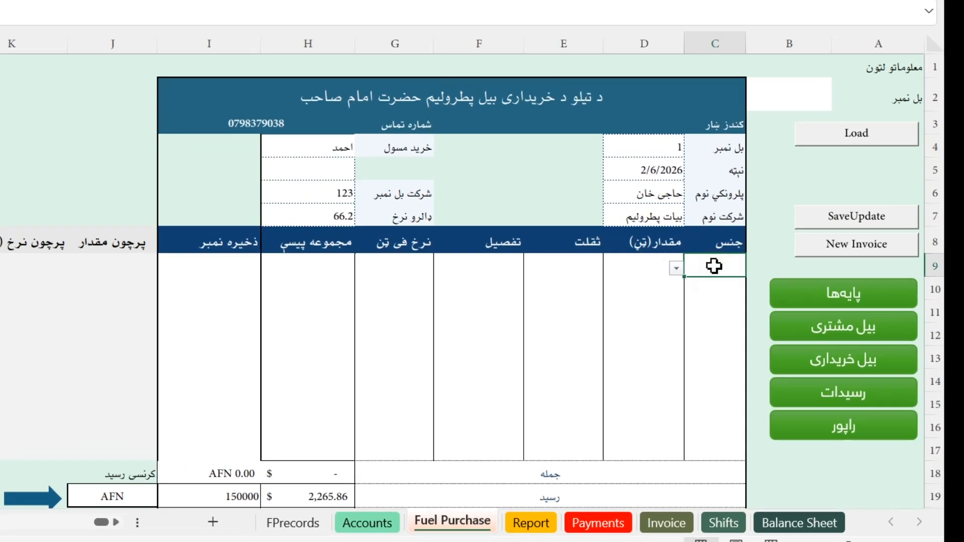
{"action": "left_click", "coordinate": [676, 268]}
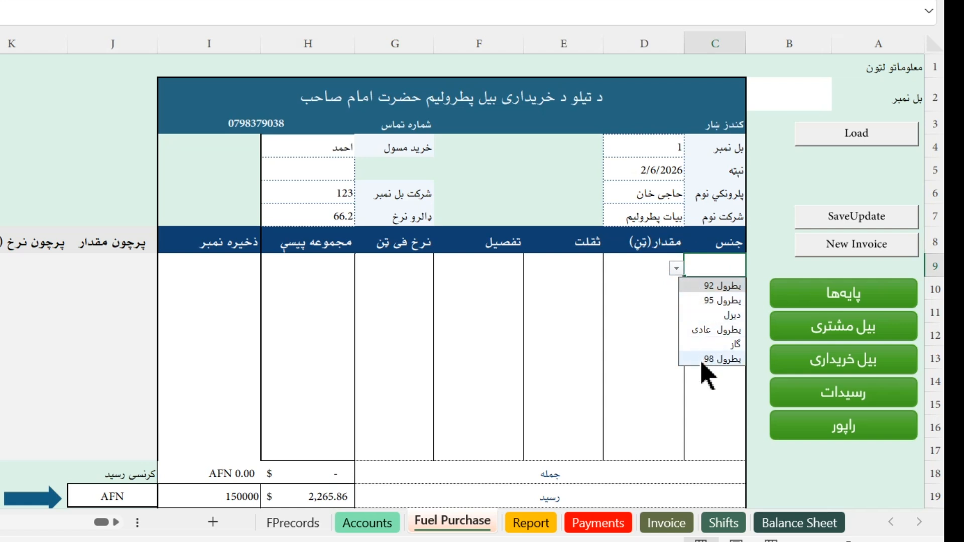
{"action": "left_click", "coordinate": [703, 285]}
{"action": "left_click", "coordinate": [649, 270]}
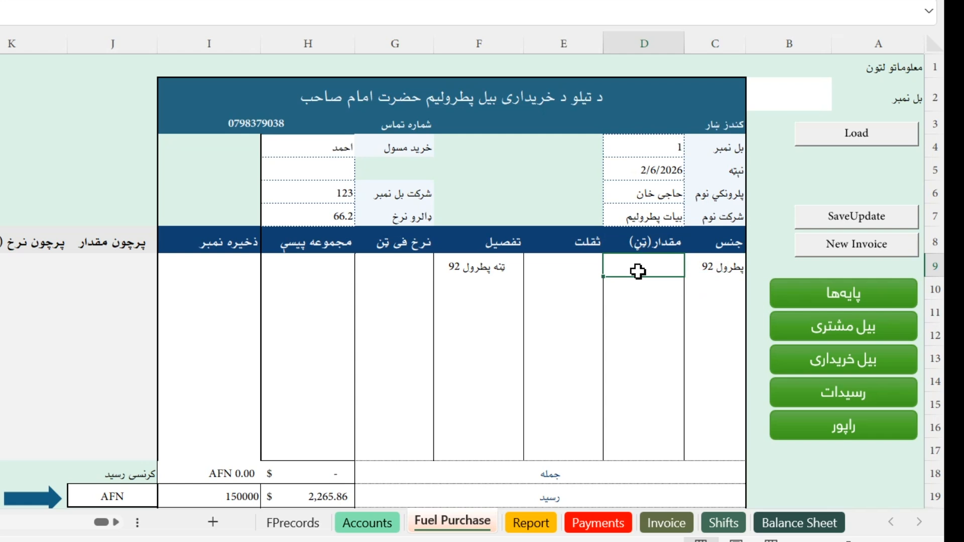
{"action": "type", "text": "2"}
Enter 07.3 as the density and 1250 dollars as the price per ton for the پطرول 92 item
{"action": "left_click", "coordinate": [578, 266]}
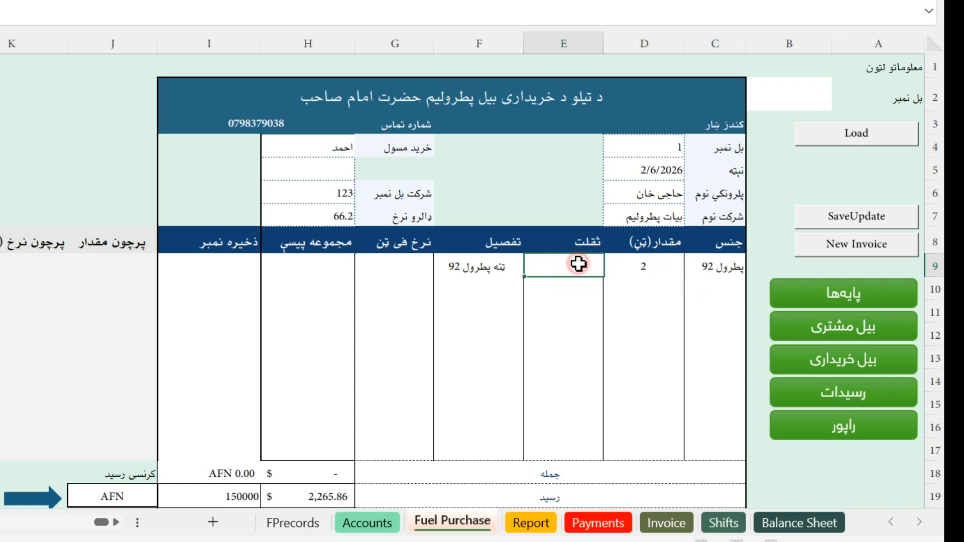
{"action": "type", "text": ".07"}
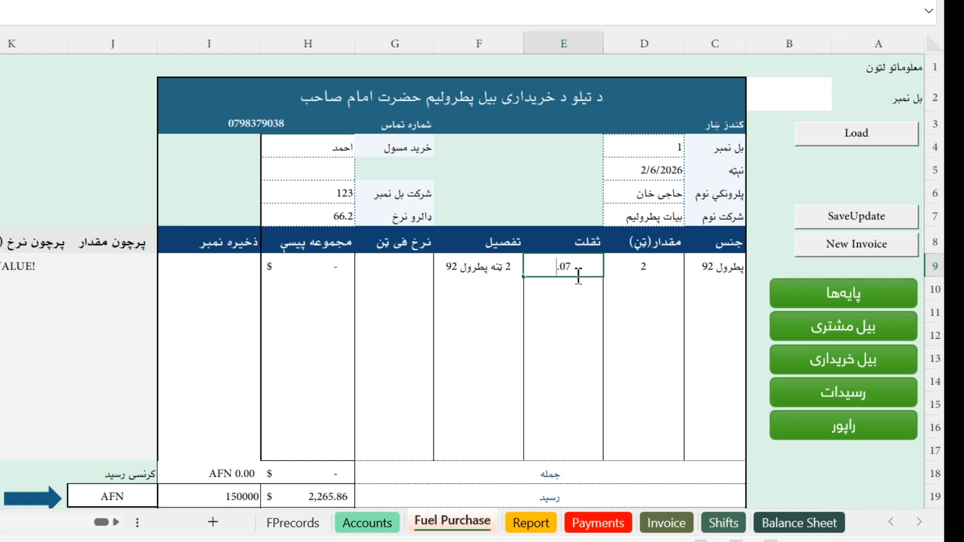
{"action": "type", "text": "3"}
{"action": "key", "text": "Tab"}
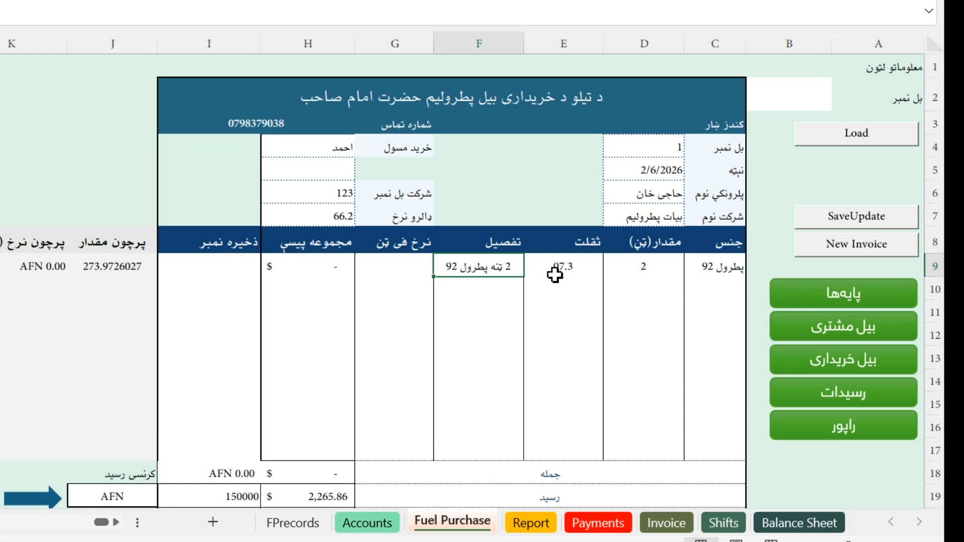
{"action": "key", "text": "Tab"}
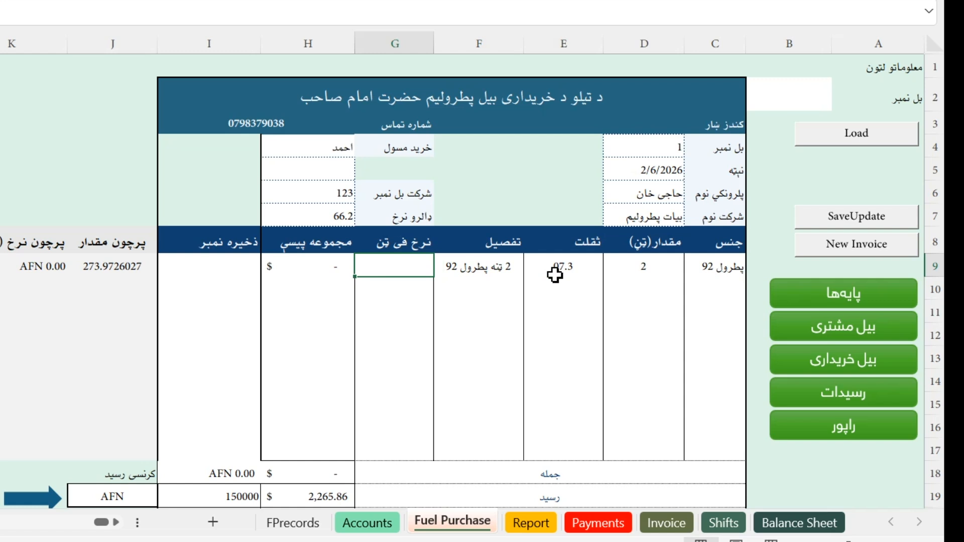
{"action": "type", "text": "1250"}
{"action": "key", "text": "Tab"}
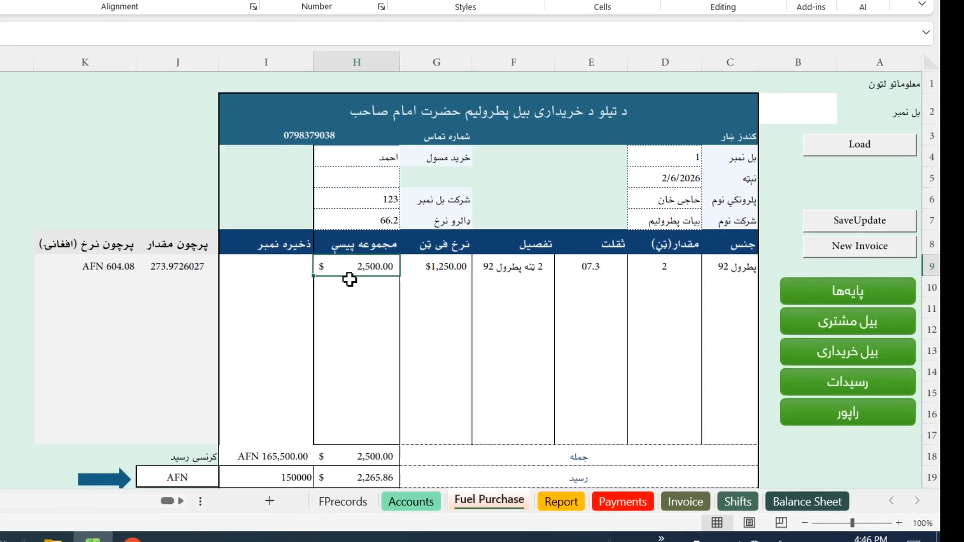
Assign storage tank P92 to the پطرول 92 item
{"action": "left_click", "coordinate": [329, 279]}
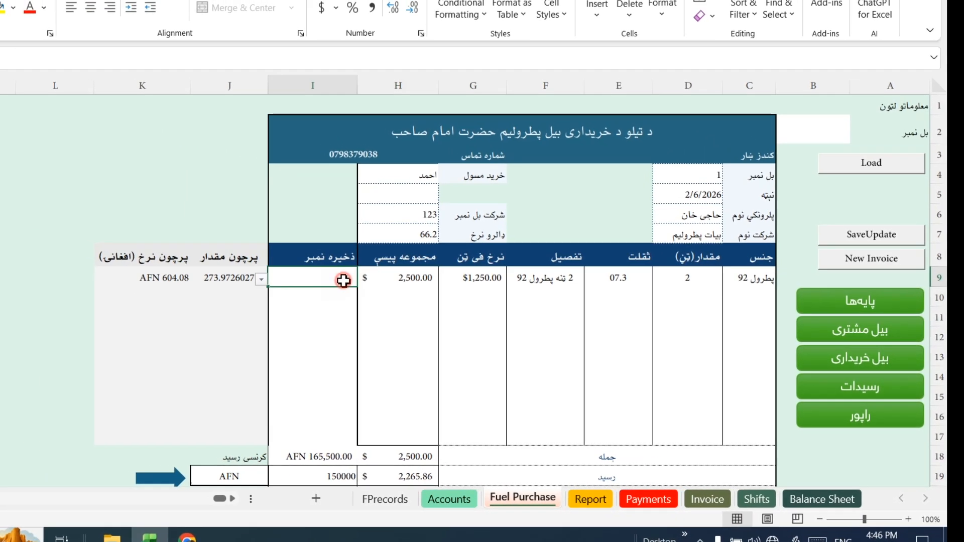
{"action": "left_click", "coordinate": [286, 286]}
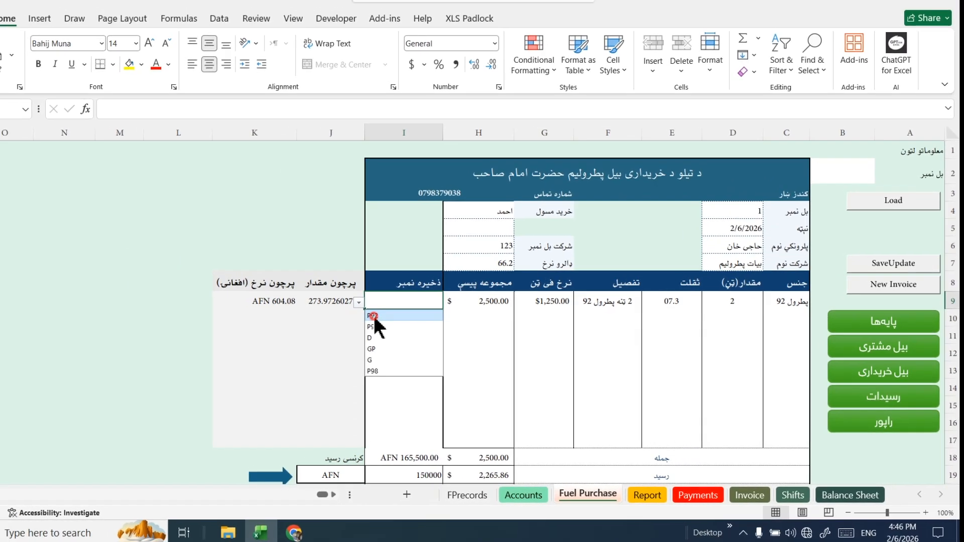
{"action": "left_click", "coordinate": [348, 310]}
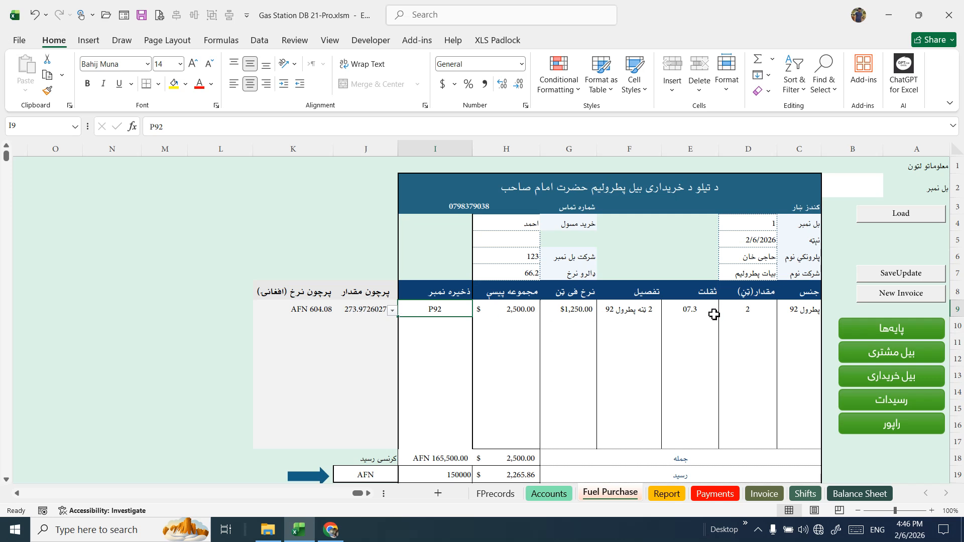
Correct the پطرول 92 item's density to 0.73 and check its retail quantity and retail price in Afghani
{"action": "left_click", "coordinate": [698, 311]}
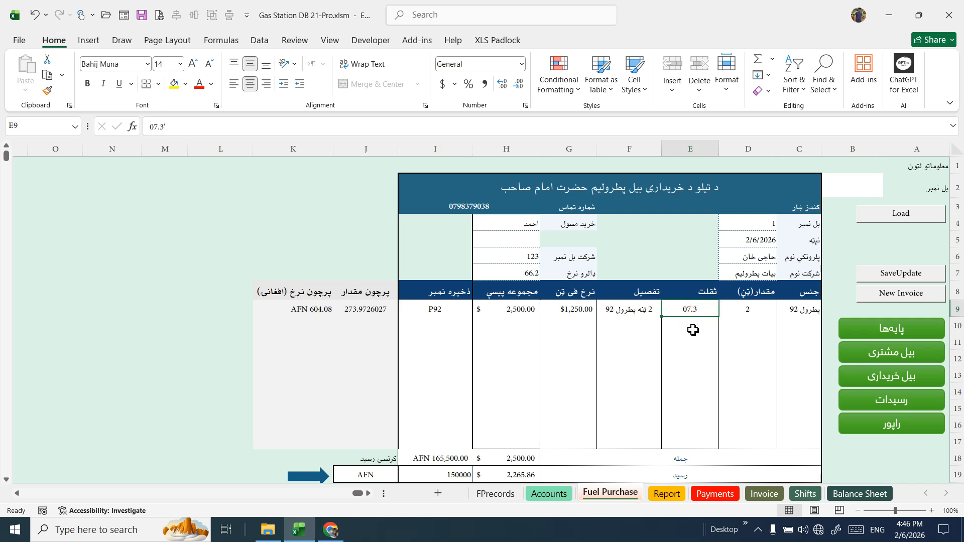
{"action": "key", "text": "BackSpace"}
{"action": "type", "text": "7."}
{"action": "type", "text": "3"}
{"action": "left_click", "coordinate": [682, 309]}
{"action": "left_click", "coordinate": [365, 314]}
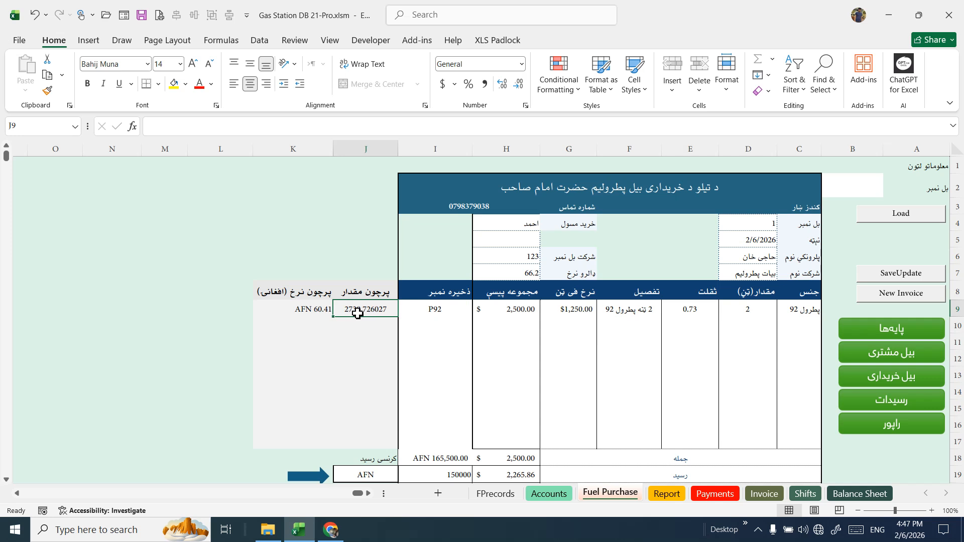
{"action": "left_click", "coordinate": [308, 314]}
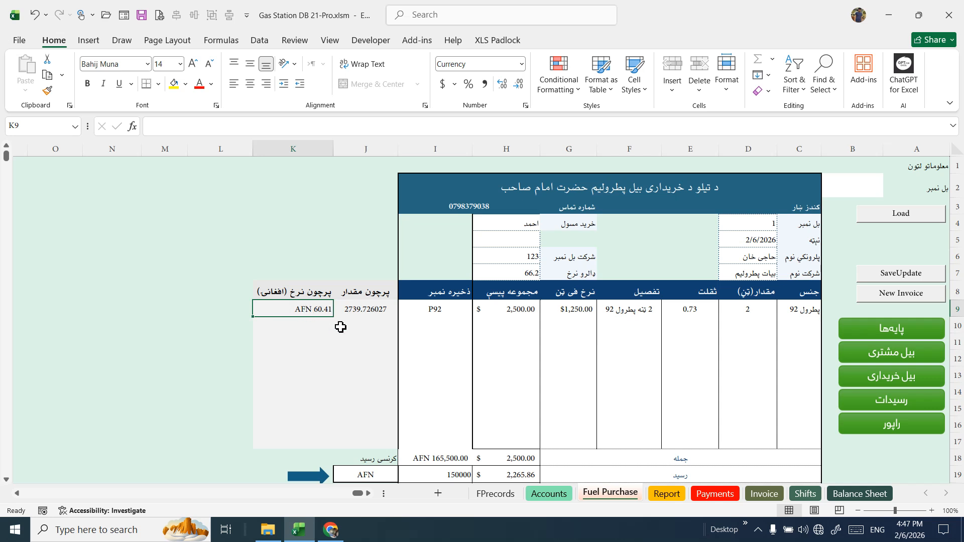
Add دیزل as the second invoice item with a quantity of 2 tons
{"action": "left_click", "coordinate": [791, 324]}
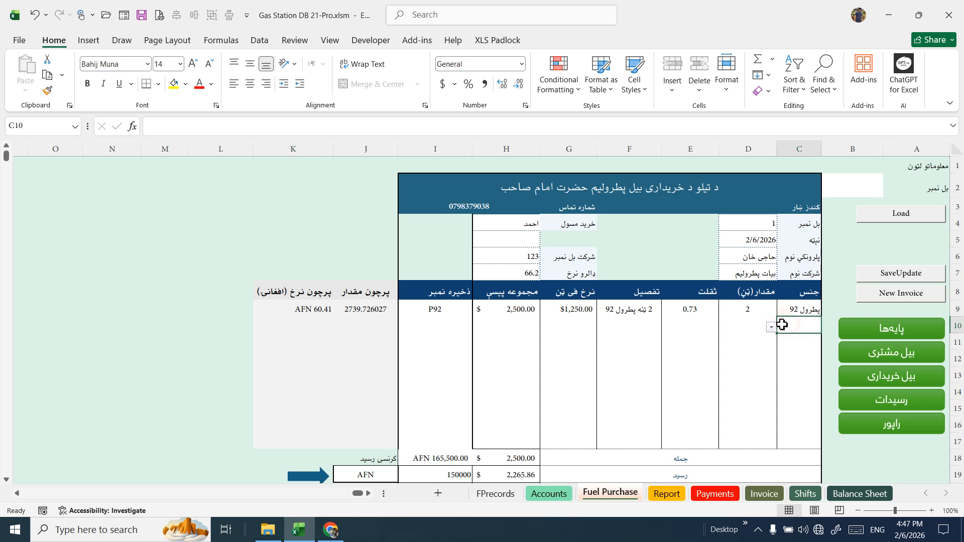
{"action": "left_click", "coordinate": [771, 327]}
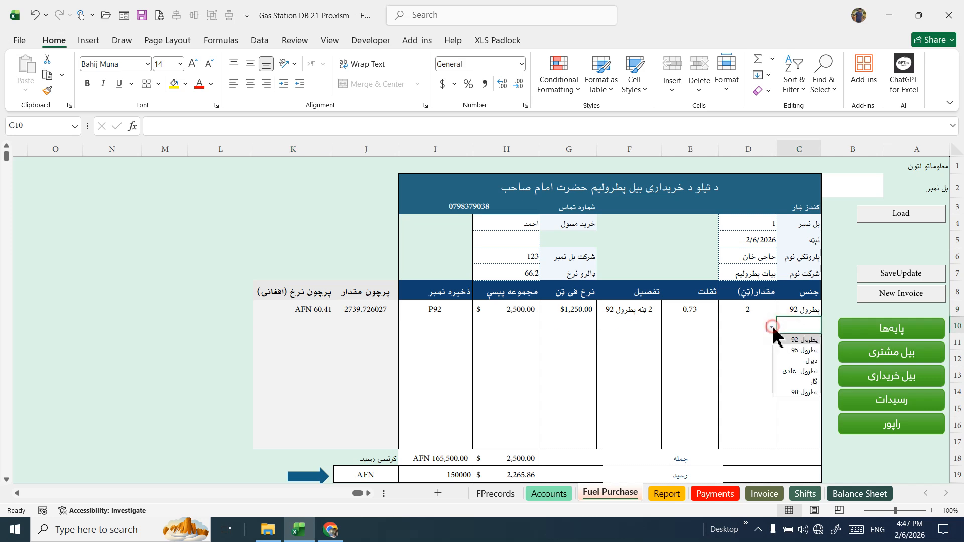
{"action": "left_click", "coordinate": [785, 361]}
{"action": "left_click", "coordinate": [729, 327]}
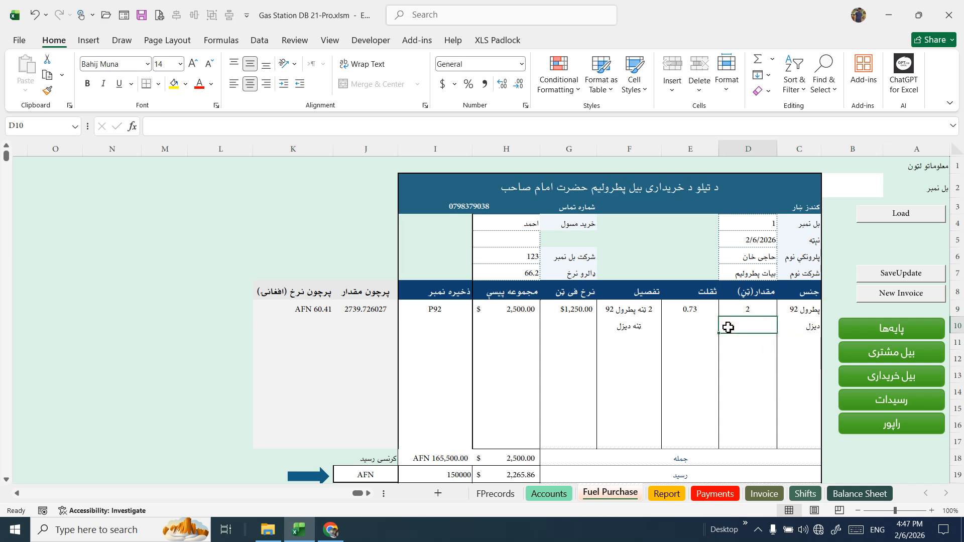
{"action": "type", "text": "2"}
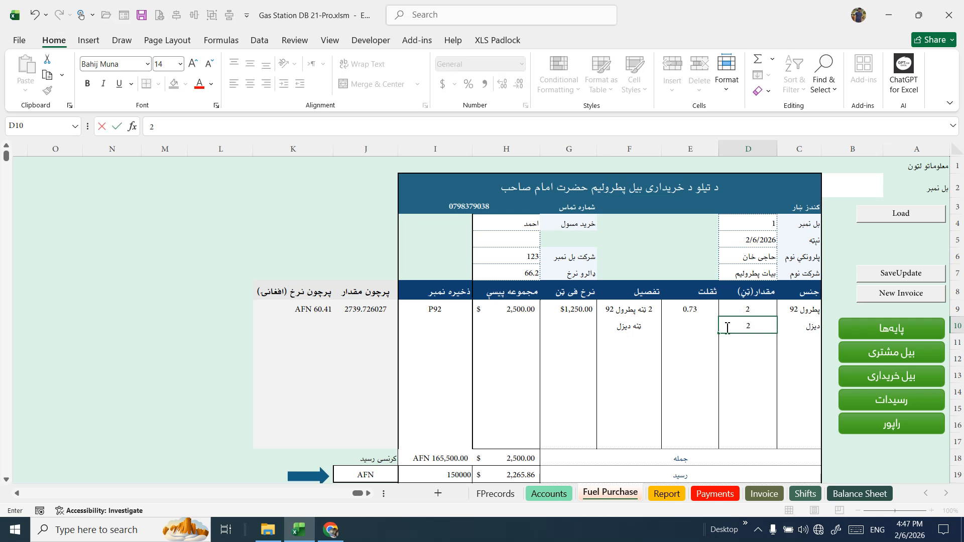
{"action": "key", "text": "Tab"}
Enter 0.82 as the density and 1150 dollars as the price per ton for the دیزل item
{"action": "type", "text": "."}
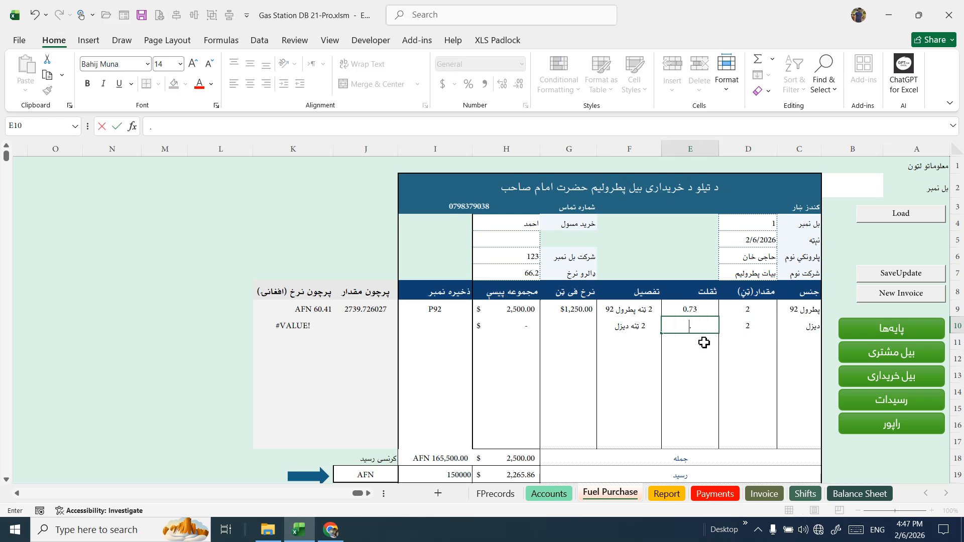
{"action": "type", "text": "82"}
{"action": "left_click", "coordinate": [572, 332]}
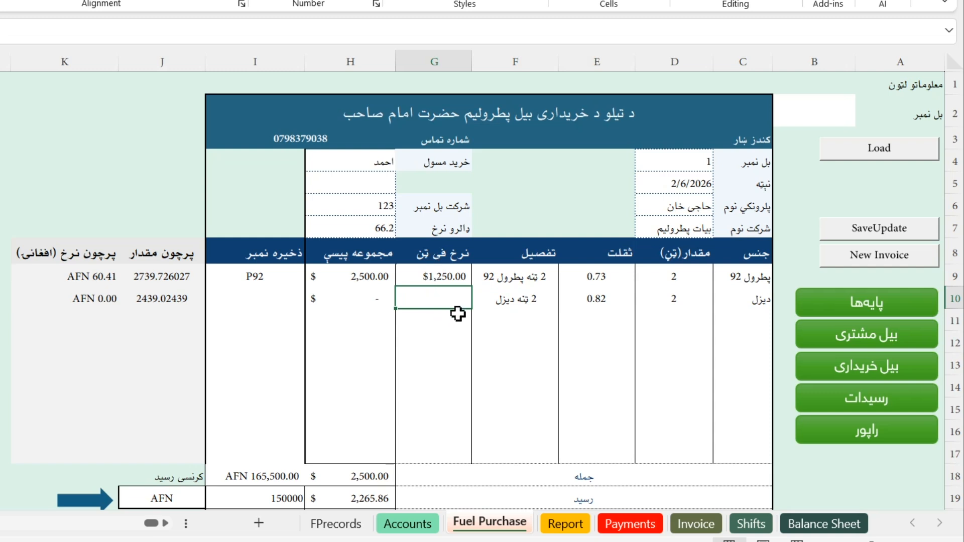
{"action": "type", "text": "1150"}
{"action": "left_click", "coordinate": [375, 302]}
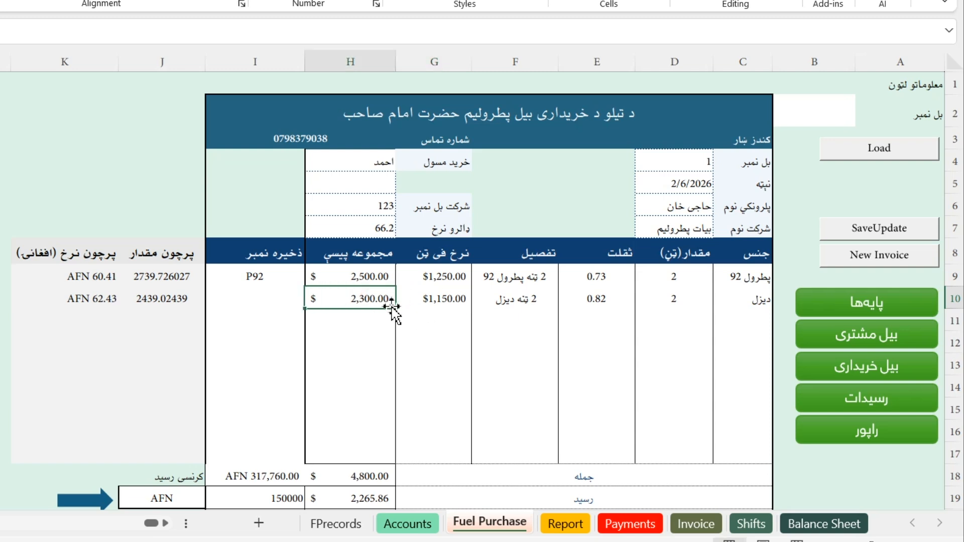
Assign storage tank D to the دیزل item
{"action": "left_click", "coordinate": [278, 302]}
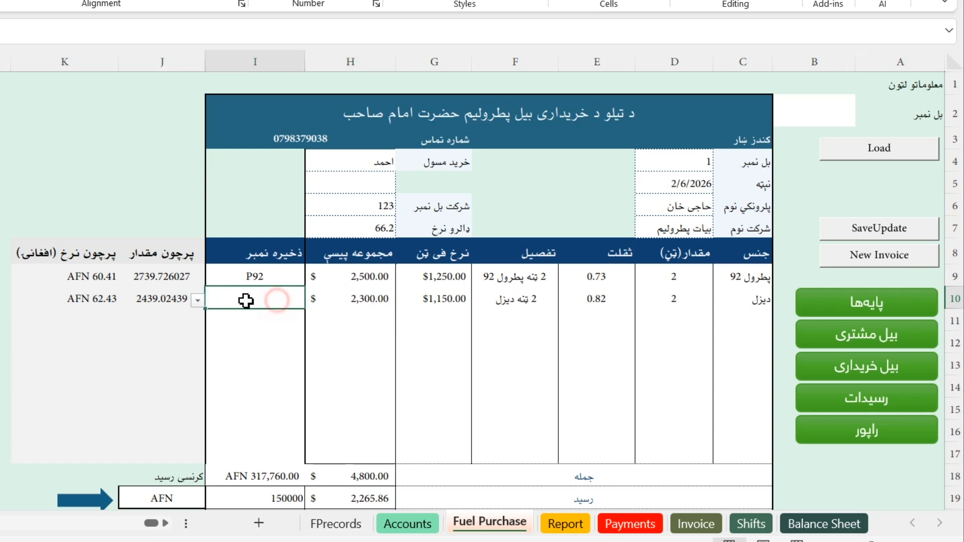
{"action": "left_click", "coordinate": [198, 301]}
{"action": "left_click", "coordinate": [216, 335]}
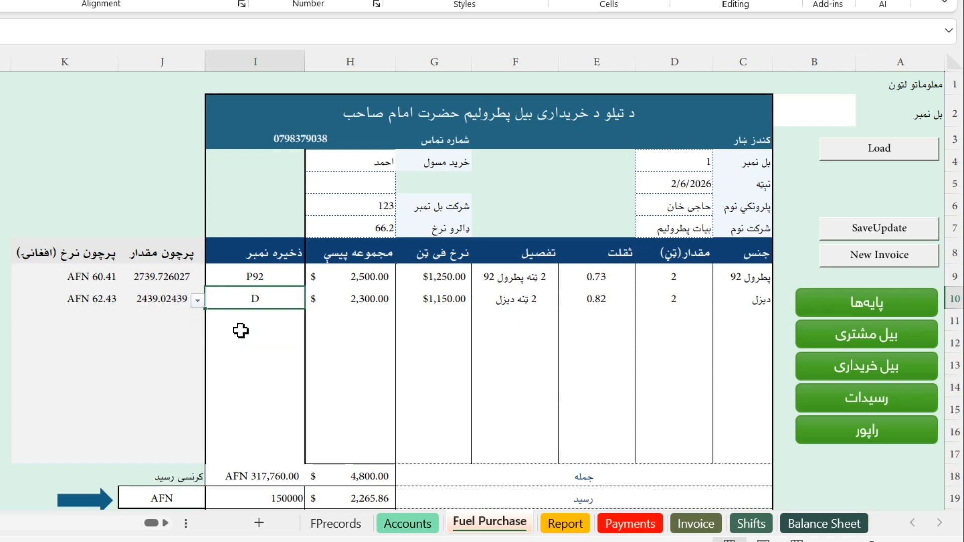
{"action": "left_click", "coordinate": [743, 326]}
{"action": "left_click", "coordinate": [705, 323]}
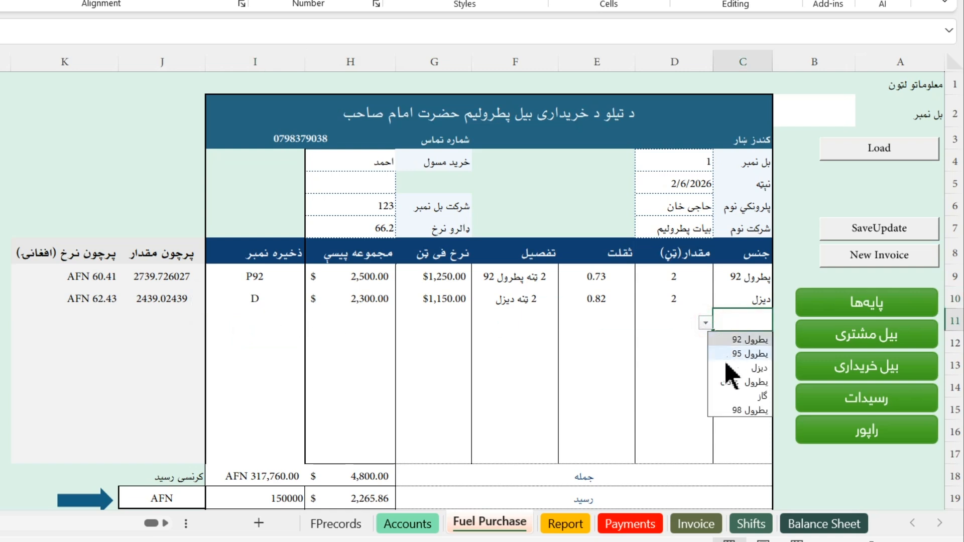
{"action": "left_click", "coordinate": [727, 318]}
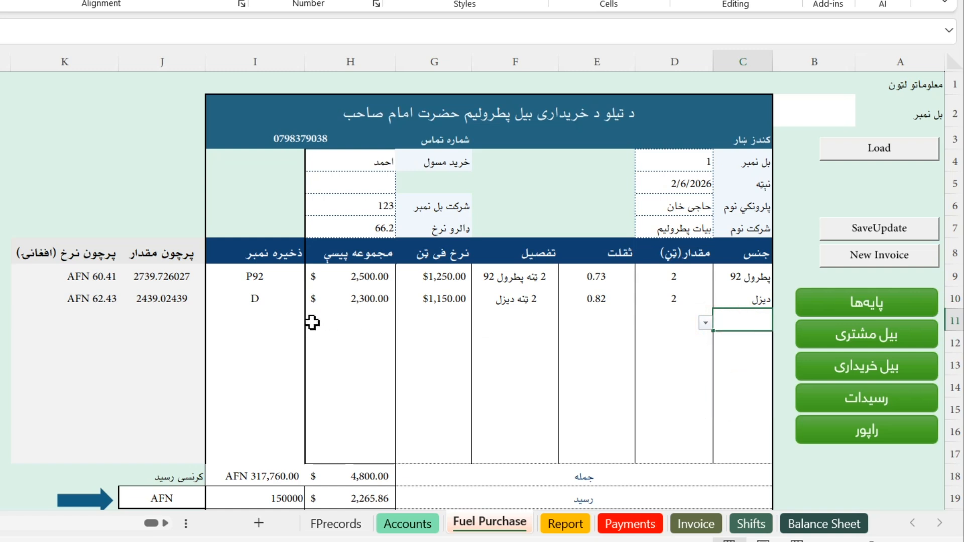
Clear the Afghani amount in the رسید row and check the invoice's dollar total
{"action": "scroll", "coordinate": [312, 322], "scroll_direction": "down", "scroll_amount": 1}
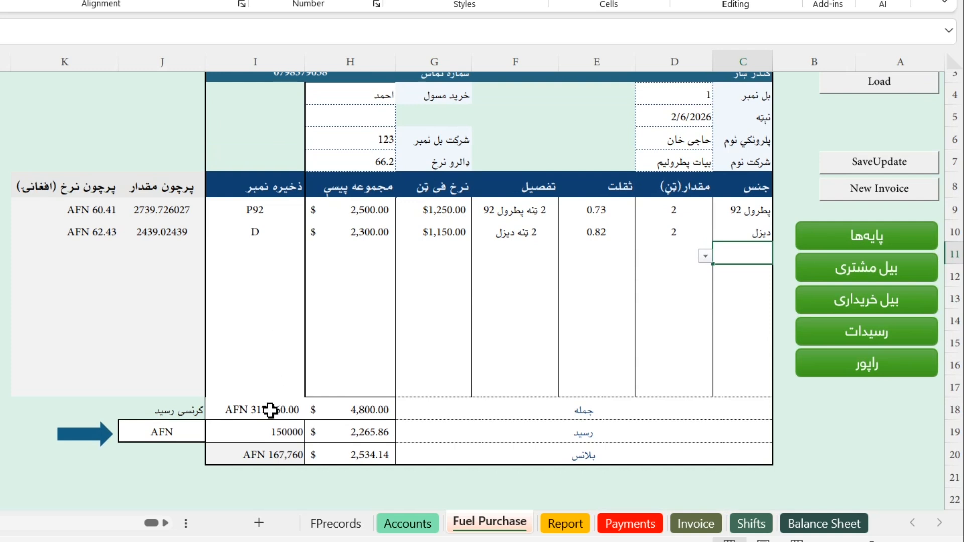
{"action": "left_click", "coordinate": [270, 430]}
{"action": "key", "text": "Delete"}
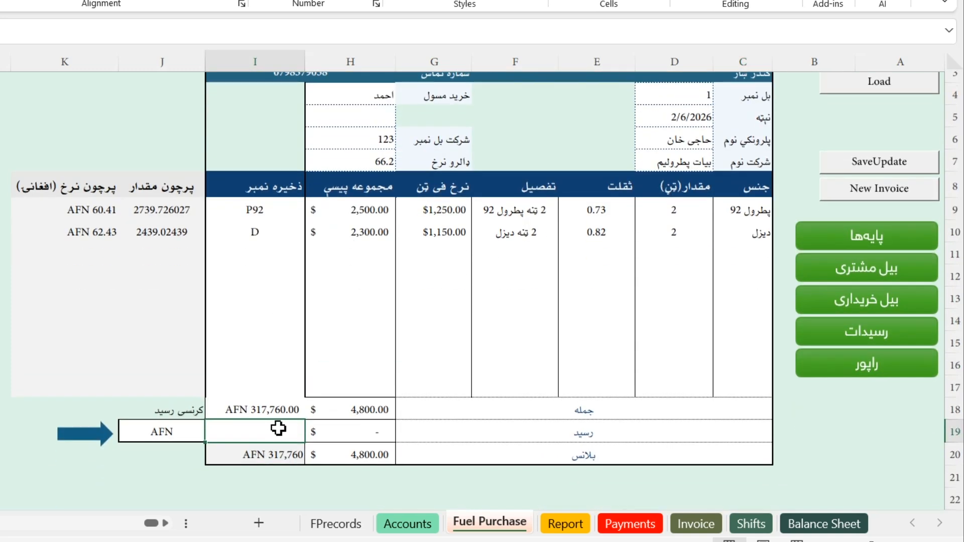
{"action": "left_click", "coordinate": [338, 411]}
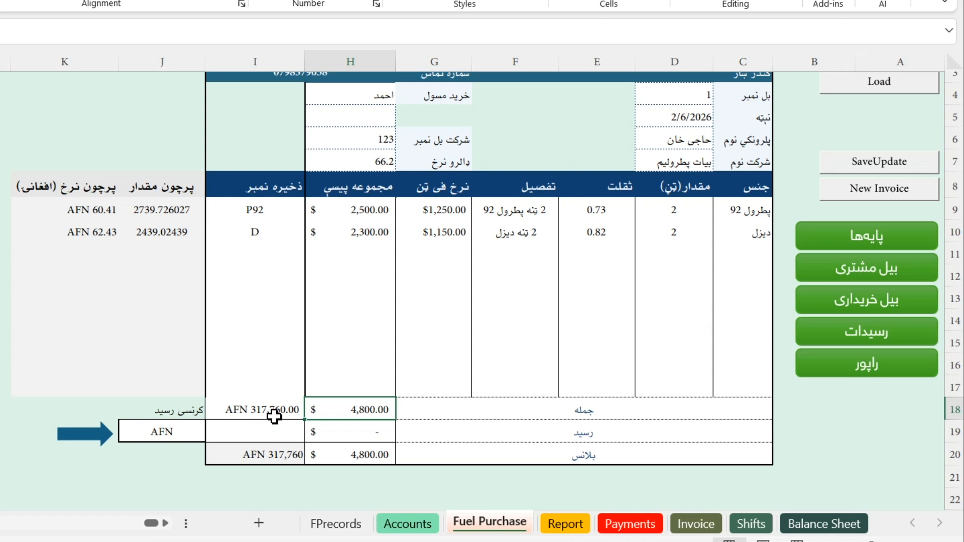
Format the invoice's dollar exchange rate to show two decimal places
{"action": "scroll", "coordinate": [276, 416], "scroll_direction": "up", "scroll_amount": 1}
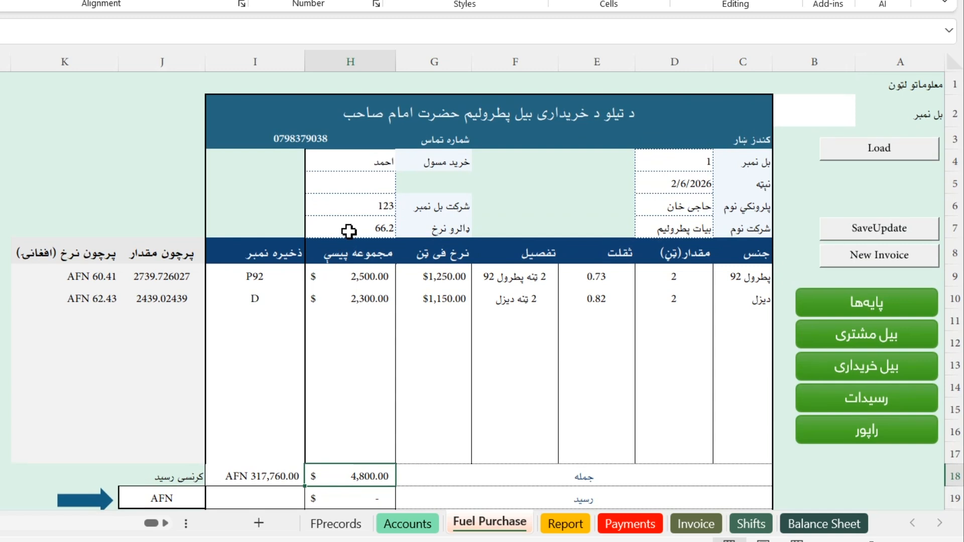
{"action": "scroll", "coordinate": [308, 301], "scroll_direction": "down", "scroll_amount": 1}
{"action": "scroll", "coordinate": [300, 270], "scroll_direction": "up", "scroll_amount": 1}
{"action": "scroll", "coordinate": [303, 309], "scroll_direction": "down", "scroll_amount": 1}
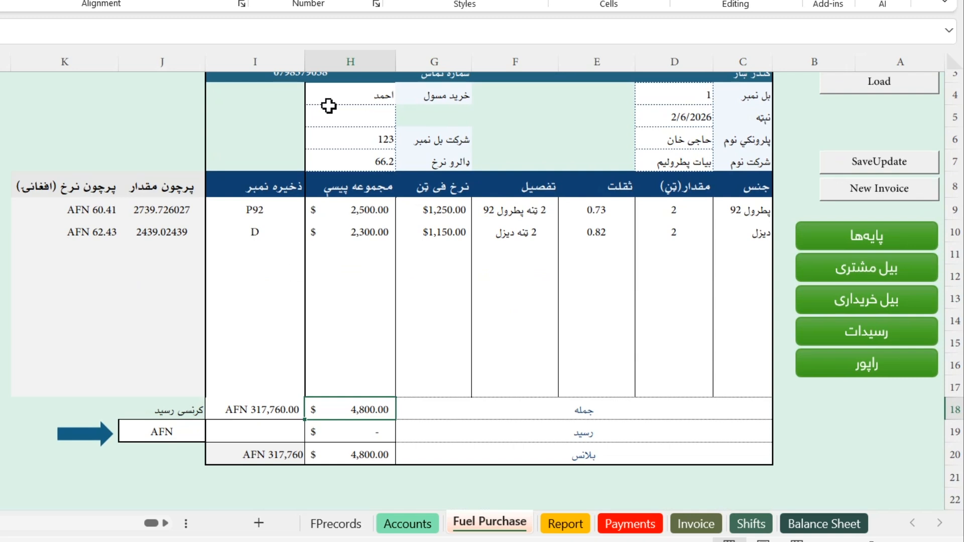
{"action": "left_click", "coordinate": [333, 159]}
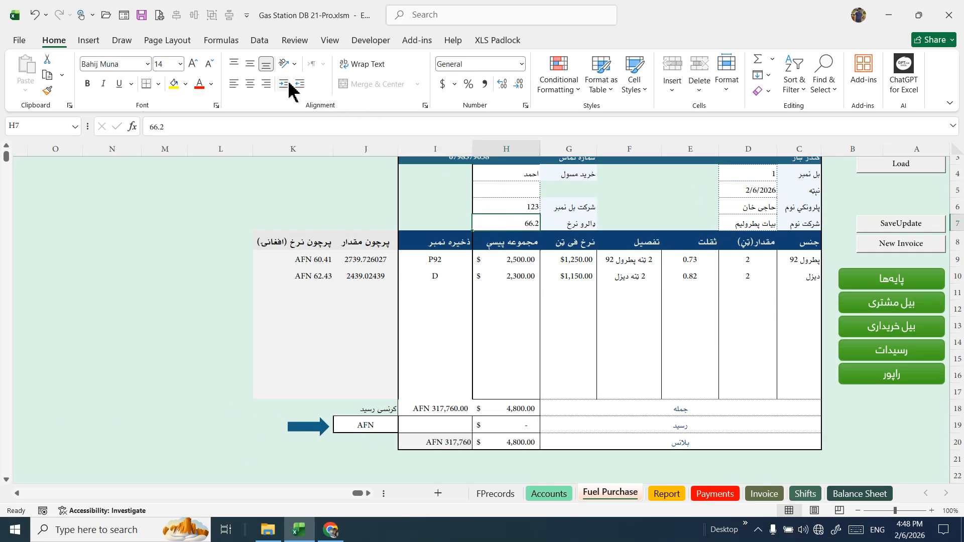
{"action": "left_click", "coordinate": [519, 83]}
{"action": "left_click", "coordinate": [508, 85]}
{"action": "left_click", "coordinate": [508, 85]}
{"action": "left_click", "coordinate": [517, 83]}
{"action": "left_click", "coordinate": [507, 84]}
Enter 150000 as the paid amount in the رسید row and choose AFN as its currency
{"action": "left_click", "coordinate": [441, 427]}
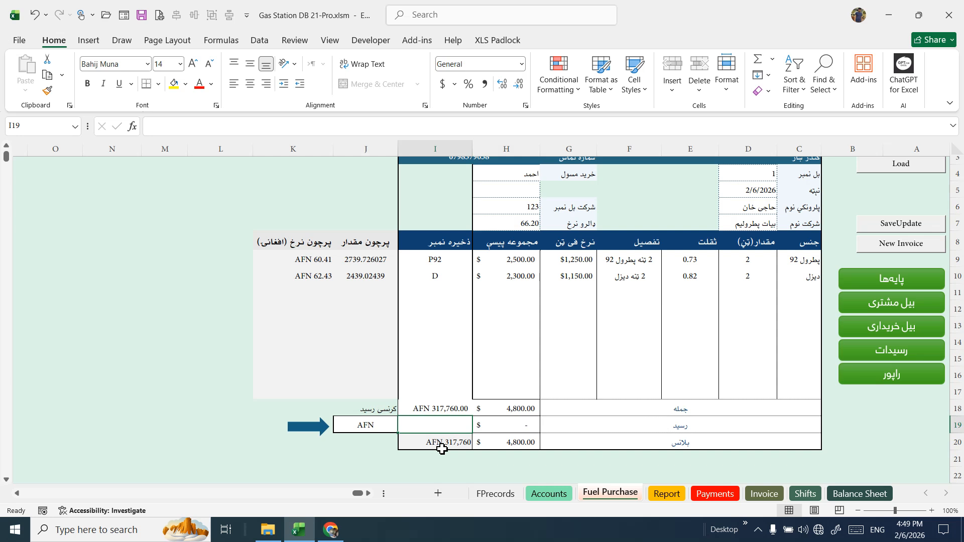
{"action": "type", "text": "1"}
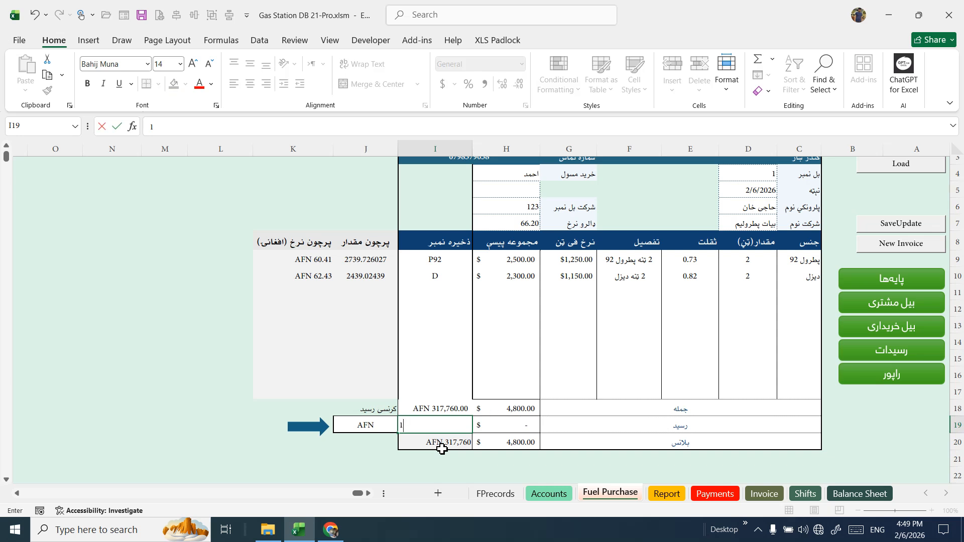
{"action": "type", "text": "50000"}
{"action": "key", "text": "Return"}
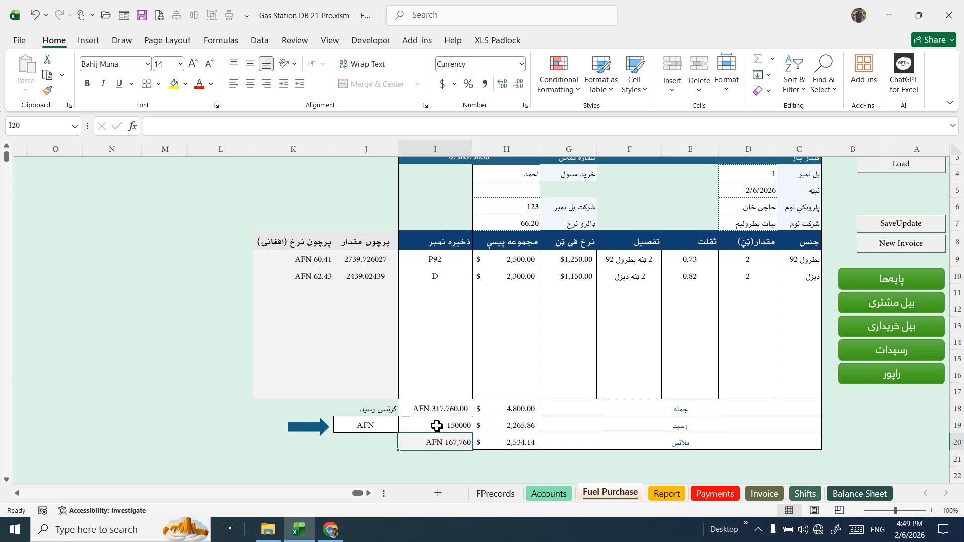
{"action": "left_click", "coordinate": [374, 425]}
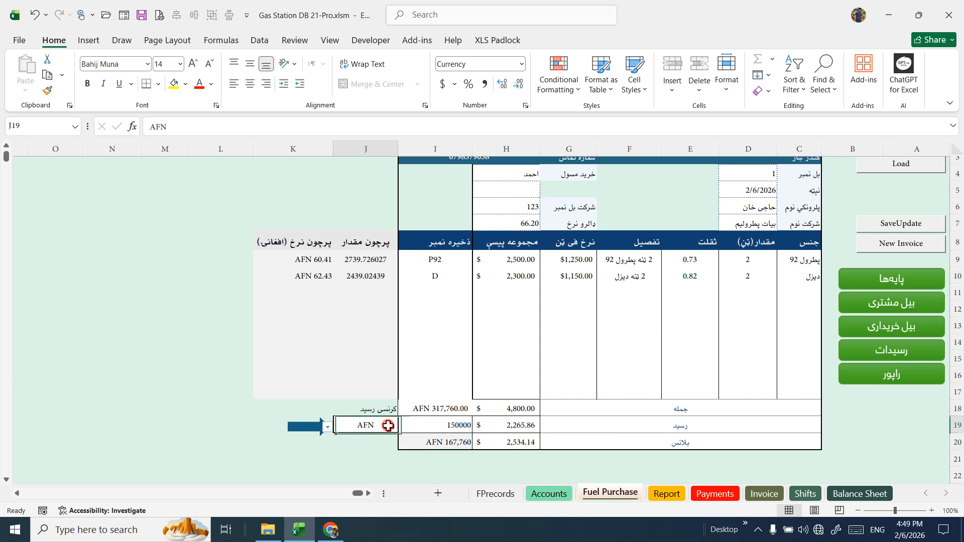
{"action": "left_click", "coordinate": [328, 427]}
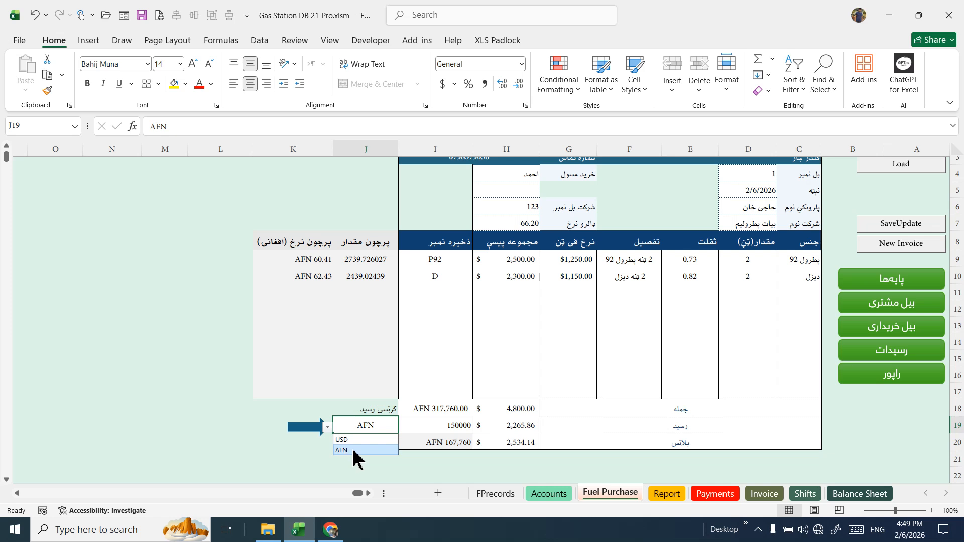
{"action": "left_click", "coordinate": [355, 449]}
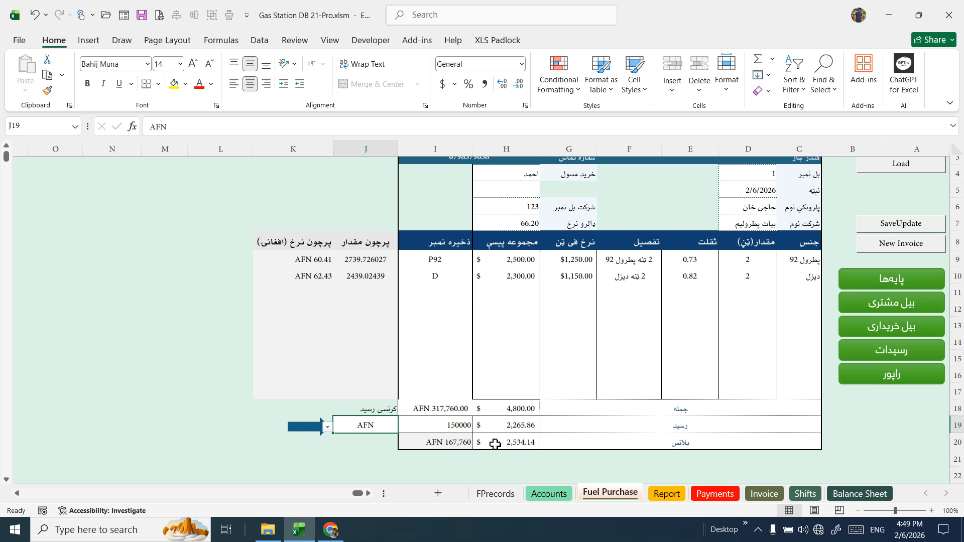
Save the completed purchase invoice and close the resulting message
{"action": "scroll", "coordinate": [494, 449], "scroll_direction": "down", "scroll_amount": 1}
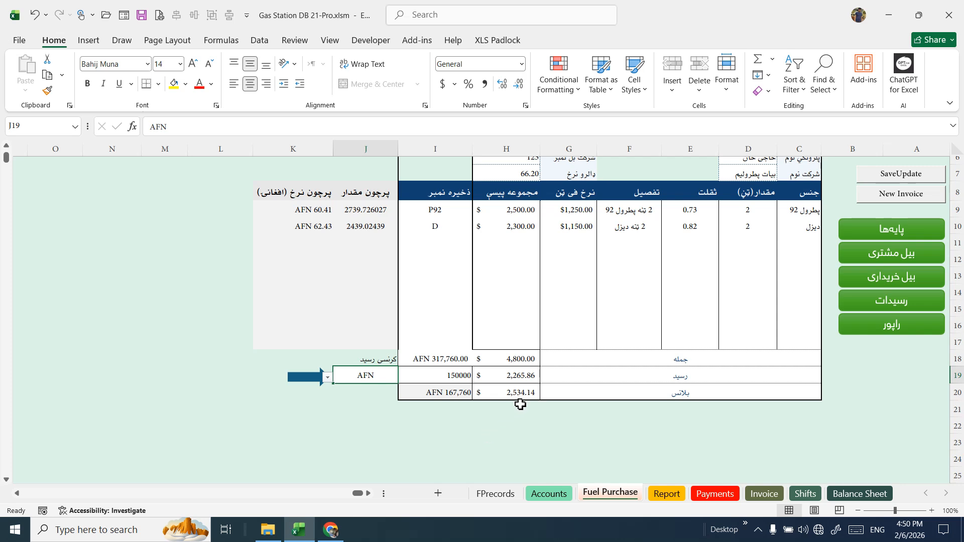
{"action": "scroll", "coordinate": [544, 429], "scroll_direction": "up", "scroll_amount": 1}
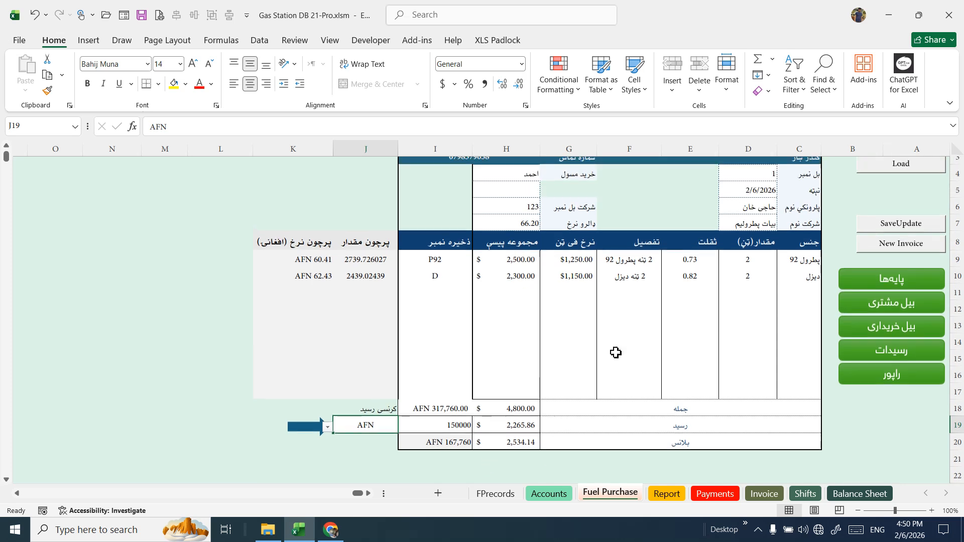
{"action": "left_click", "coordinate": [870, 221]}
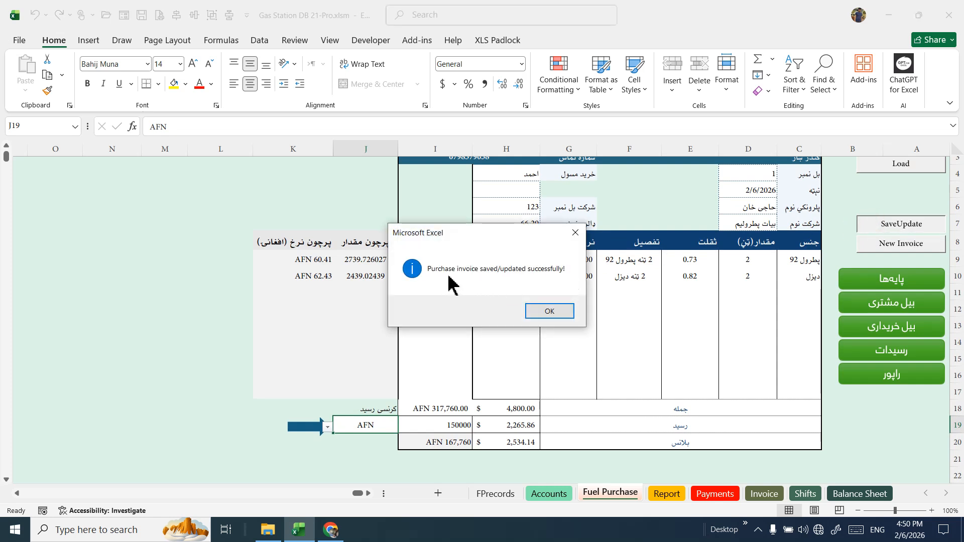
{"action": "left_click", "coordinate": [539, 314]}
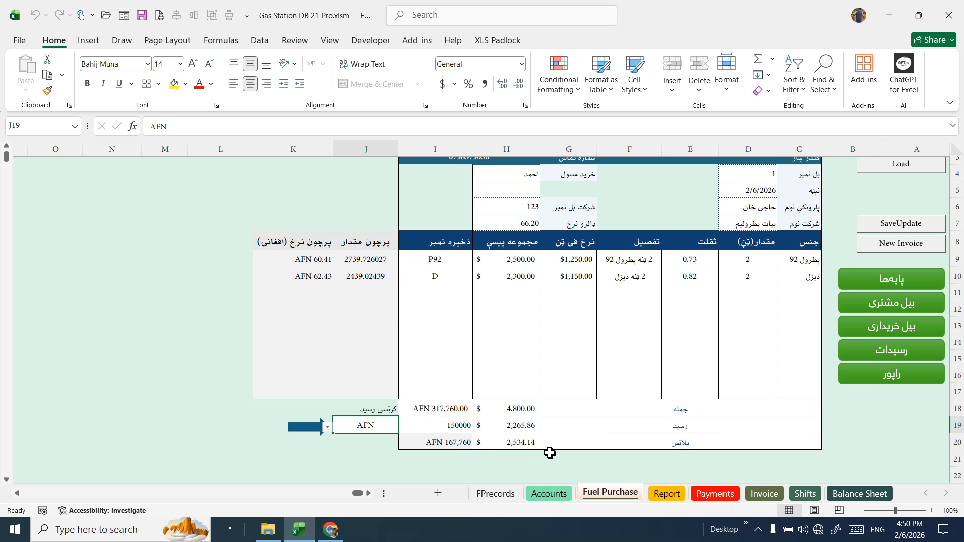
Start a new purchase invoice and end the halted macro
{"action": "scroll", "coordinate": [547, 450], "scroll_direction": "up", "scroll_amount": 1}
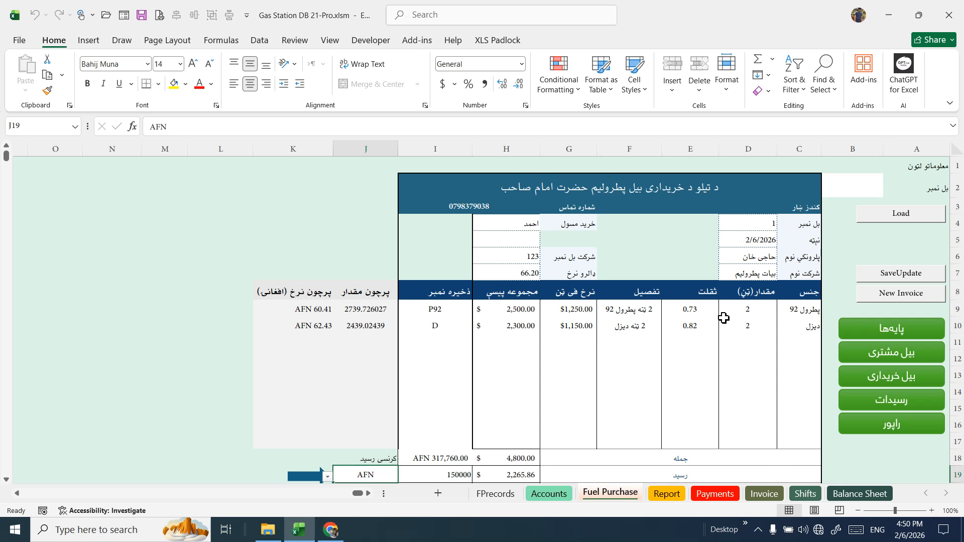
{"action": "scroll", "coordinate": [730, 320], "scroll_direction": "down", "scroll_amount": 1}
{"action": "scroll", "coordinate": [738, 321], "scroll_direction": "up", "scroll_amount": 1}
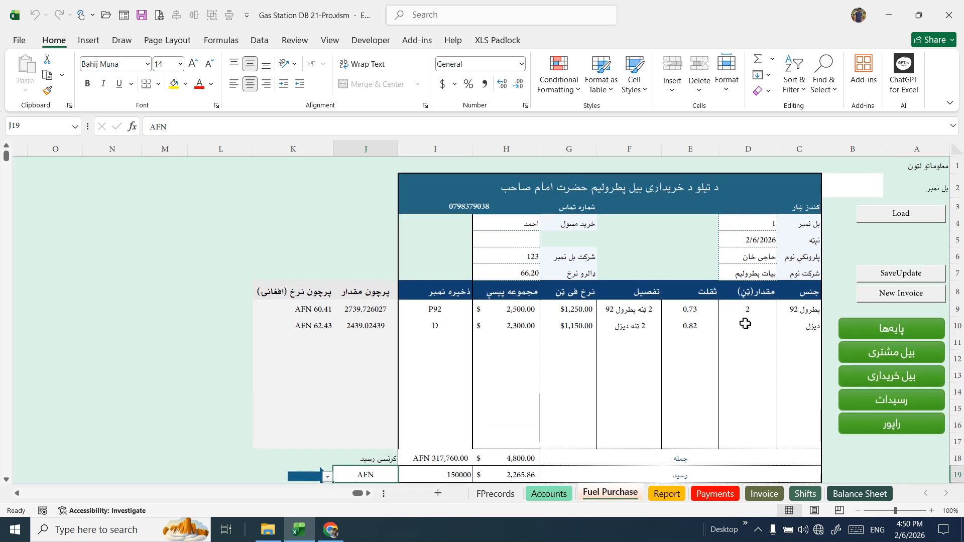
{"action": "left_click", "coordinate": [884, 294]}
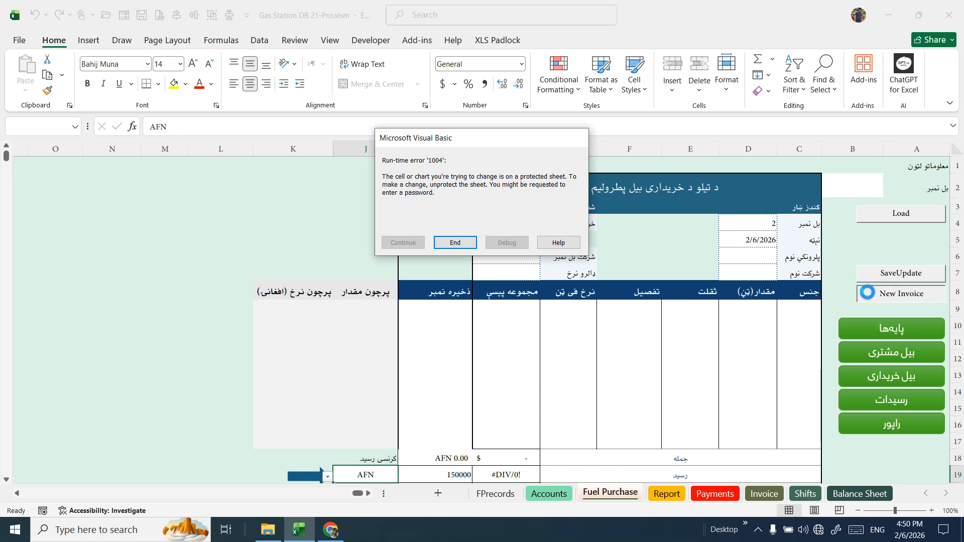
{"action": "left_click", "coordinate": [446, 243]}
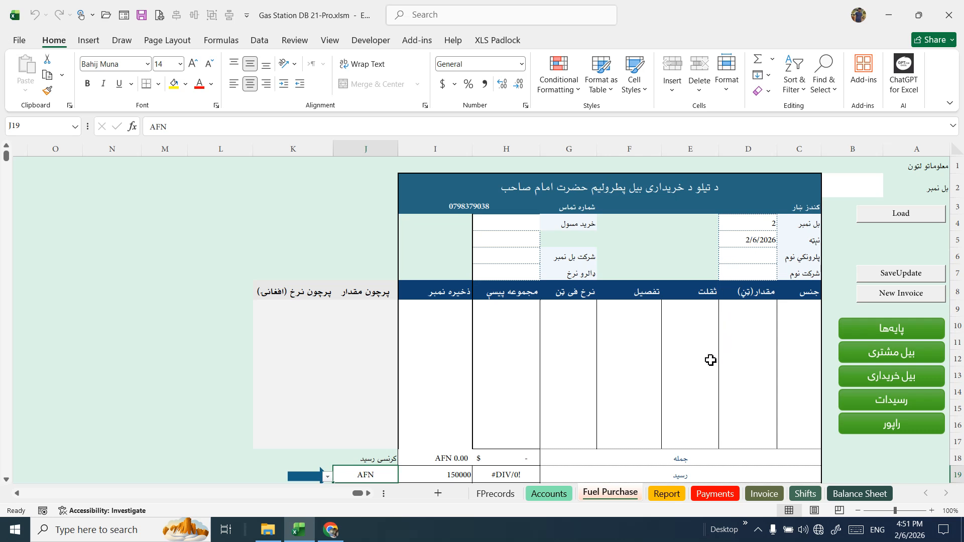
Delete the leftover Afghani payment from the رسید row of the new invoice
{"action": "left_click", "coordinate": [454, 473]}
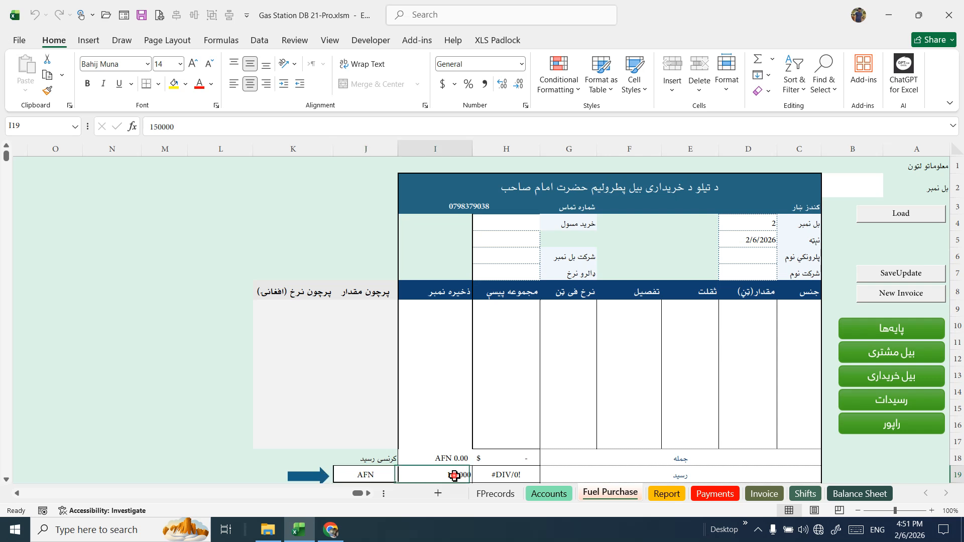
{"action": "scroll", "coordinate": [479, 457], "scroll_direction": "down", "scroll_amount": 1}
{"action": "key", "text": "Delete"}
{"action": "left_click", "coordinate": [554, 381]}
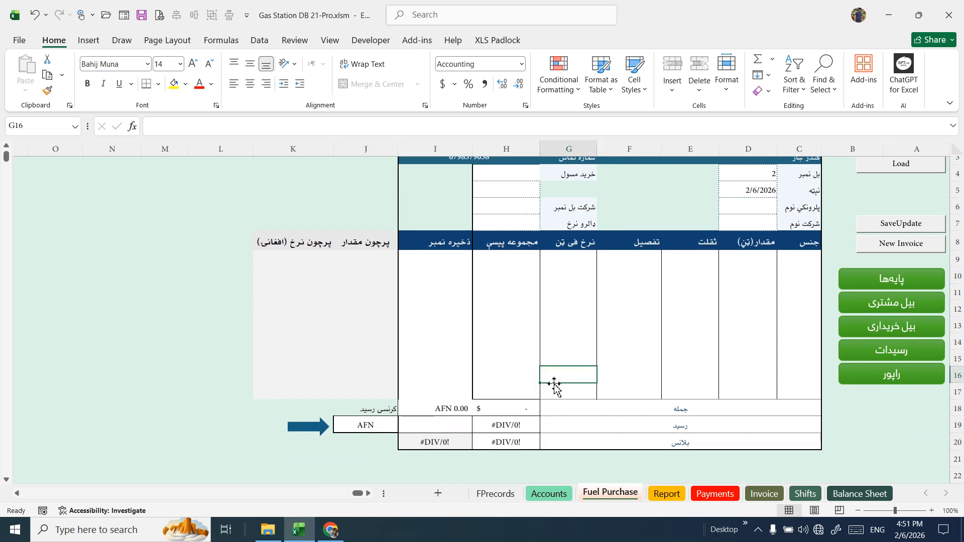
Load the saved purchase invoice with number 1 by entering it in the بل نمبر search cell, and dismiss the resulting message
{"action": "scroll", "coordinate": [554, 387], "scroll_direction": "up", "scroll_amount": 1}
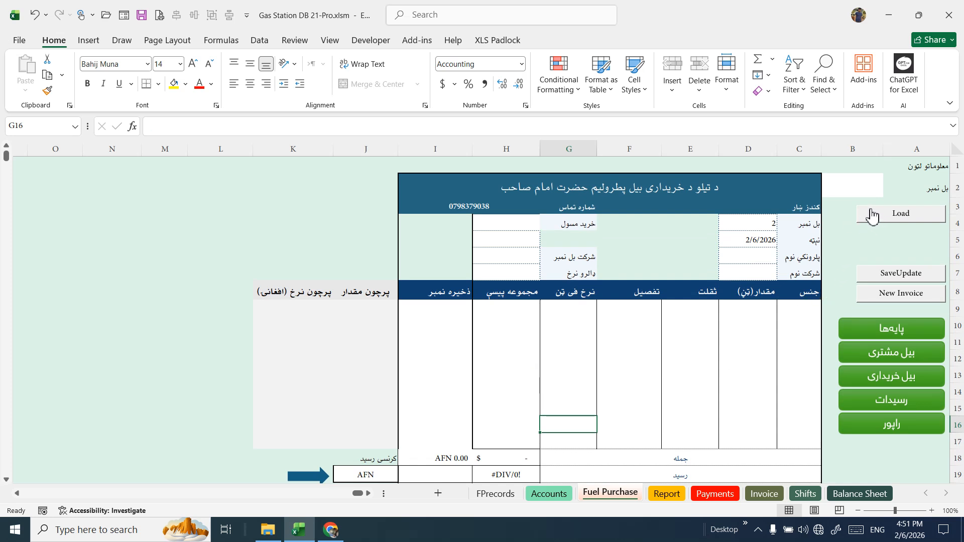
{"action": "left_click", "coordinate": [856, 189]}
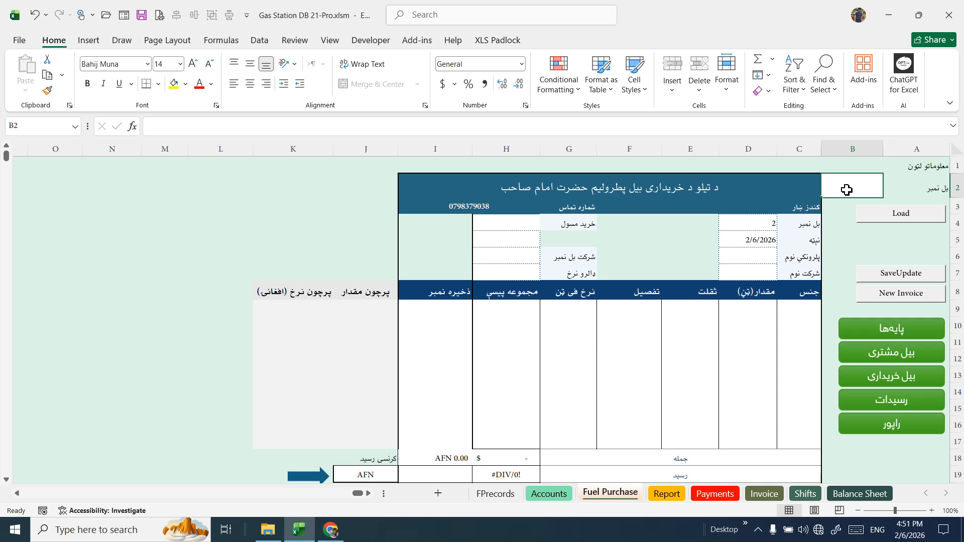
{"action": "type", "text": "1"}
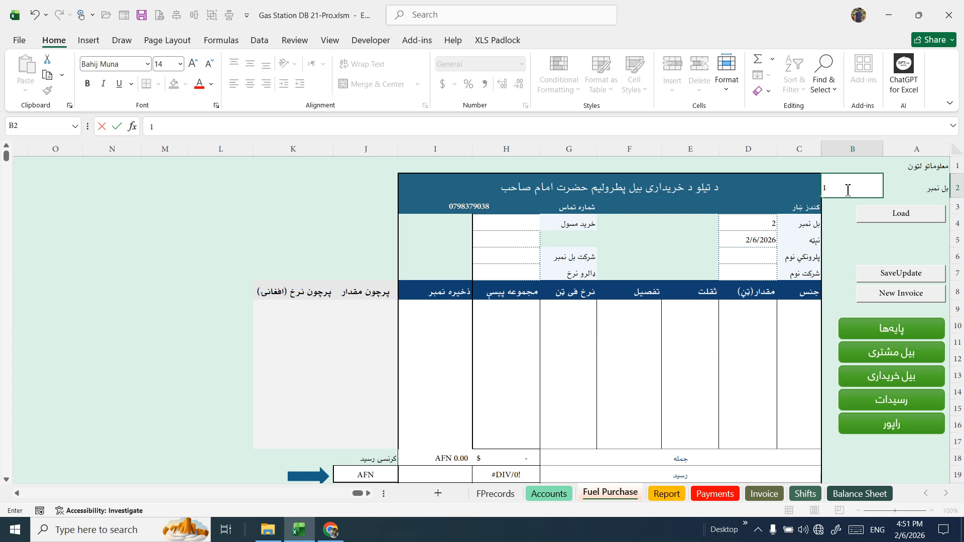
{"action": "left_click", "coordinate": [873, 216]}
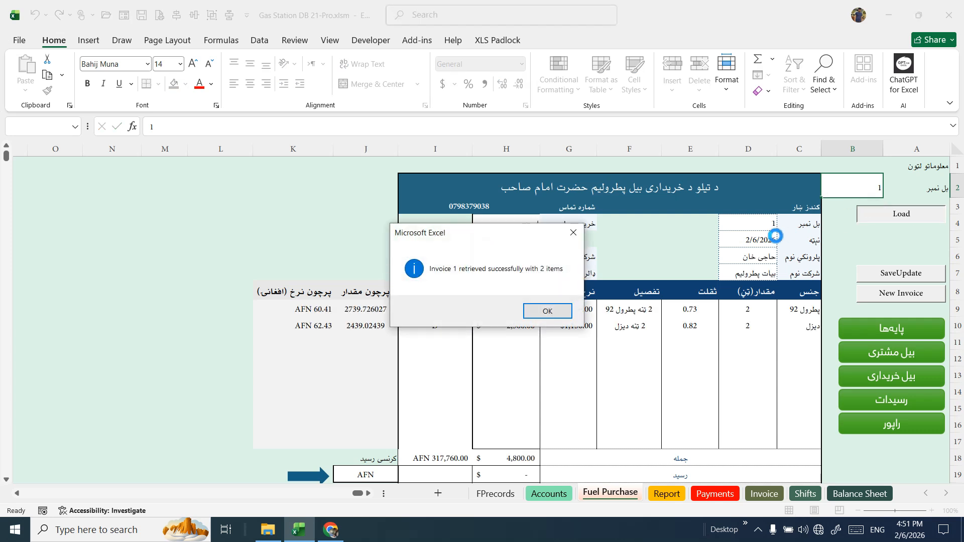
{"action": "left_click", "coordinate": [546, 316]}
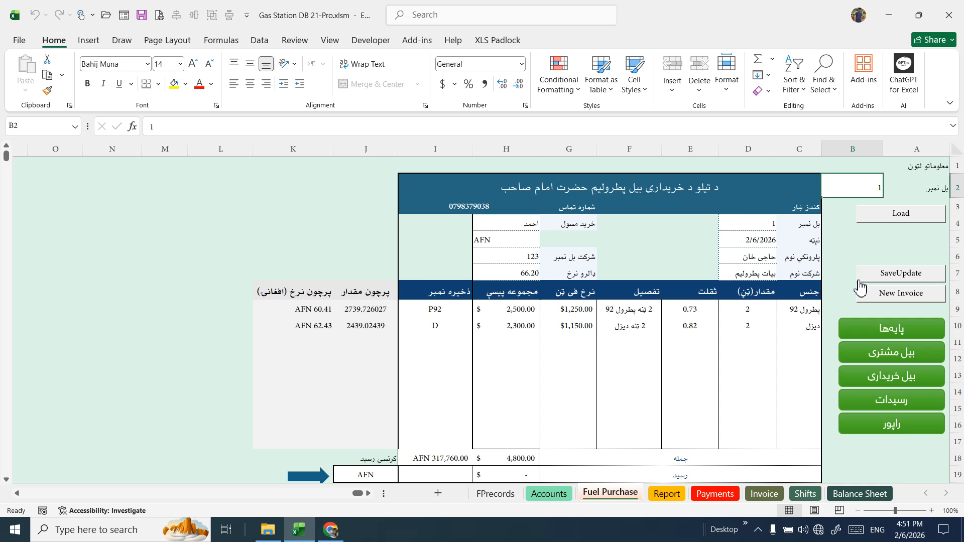
Enter 150000 as the paid Afghani amount in the رسید row of the loaded invoice
{"action": "scroll", "coordinate": [639, 404], "scroll_direction": "down", "scroll_amount": 1}
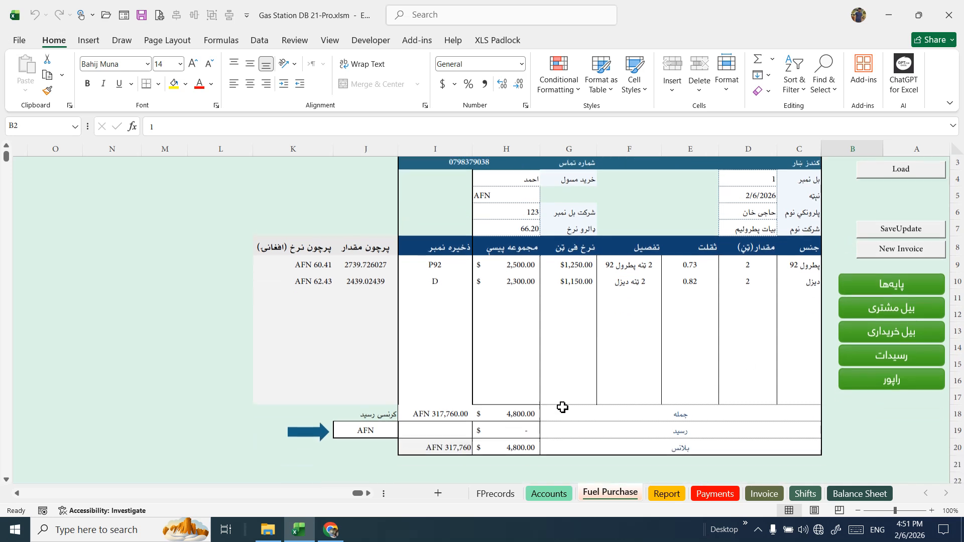
{"action": "left_click", "coordinate": [458, 425]}
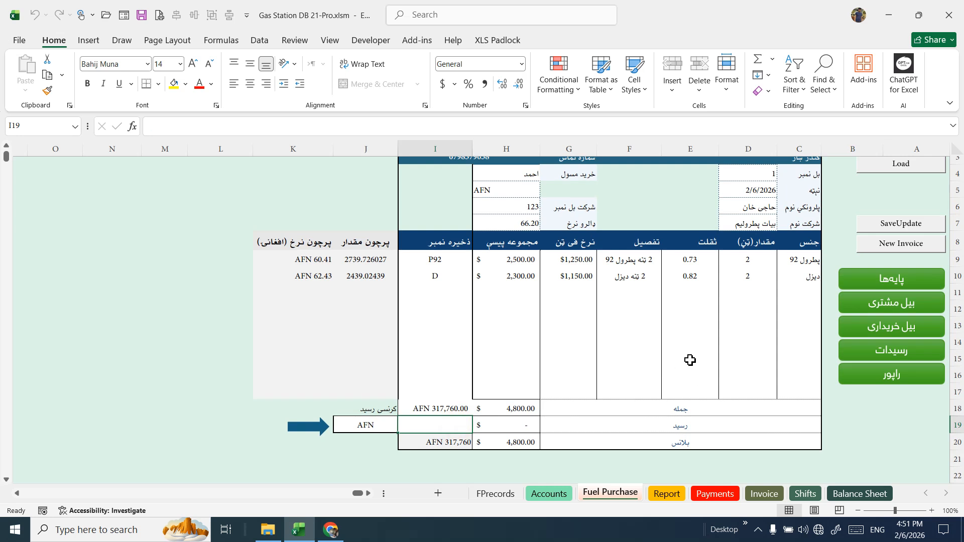
{"action": "type", "text": "15000"}
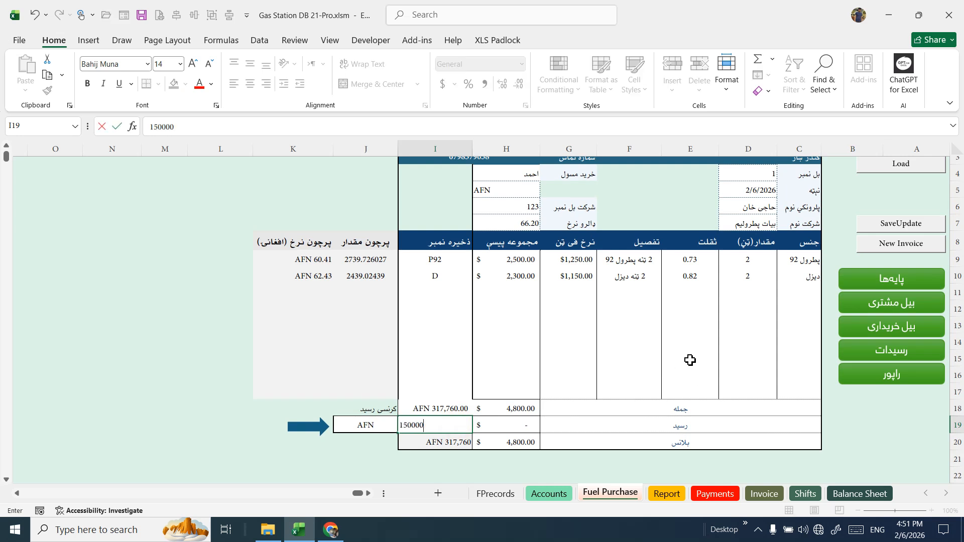
{"action": "type", "text": "0"}
{"action": "left_click", "coordinate": [689, 360]}
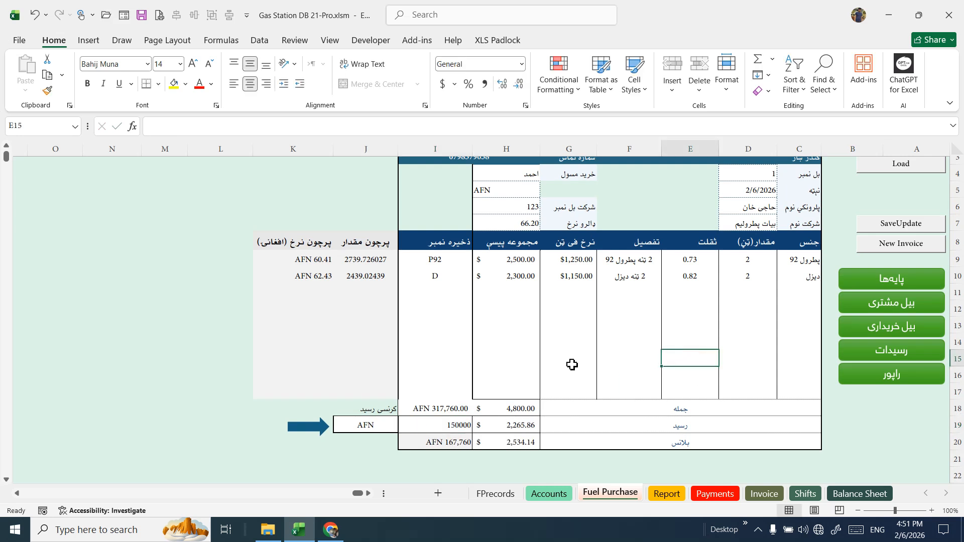
Save the updated purchase invoice, dismiss the resulting message and review the invoice down to its totals
{"action": "scroll", "coordinate": [638, 285], "scroll_direction": "up", "scroll_amount": 1}
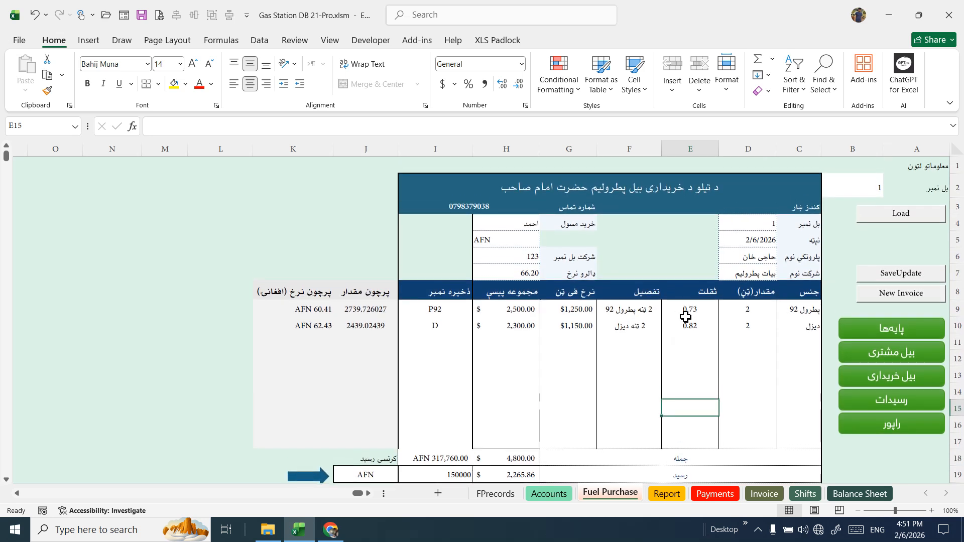
{"action": "left_click", "coordinate": [877, 274]}
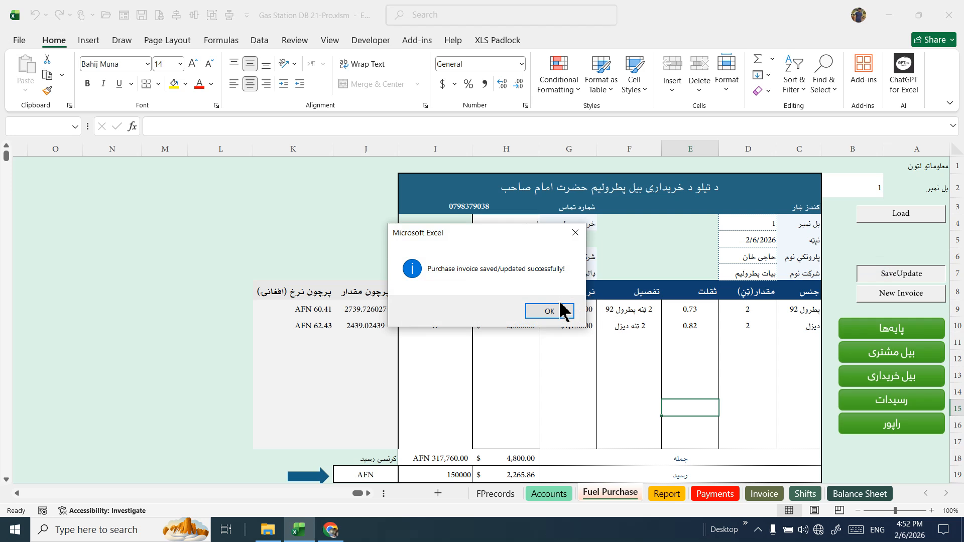
{"action": "left_click", "coordinate": [558, 309]}
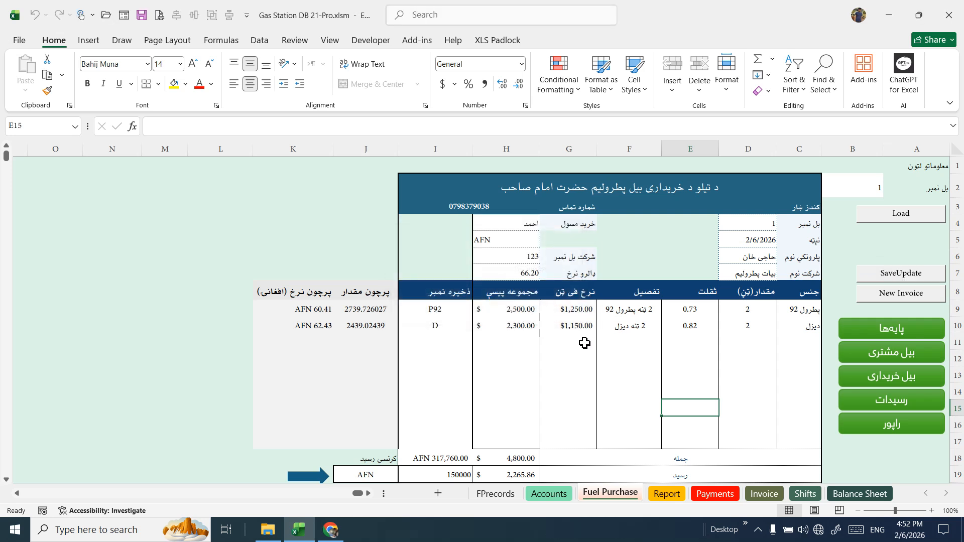
{"action": "scroll", "coordinate": [584, 343], "scroll_direction": "down", "scroll_amount": 2}
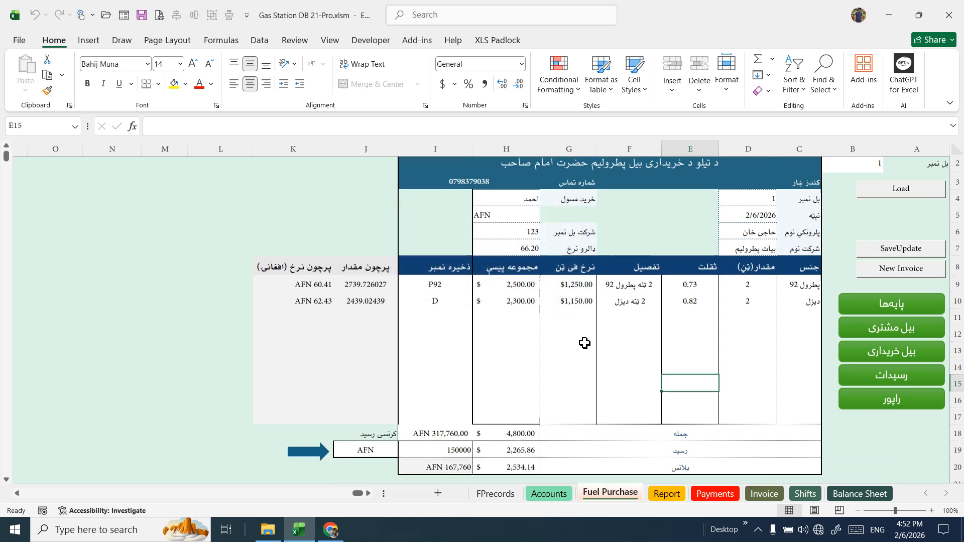
{"action": "scroll", "coordinate": [585, 343], "scroll_direction": "up", "scroll_amount": 2}
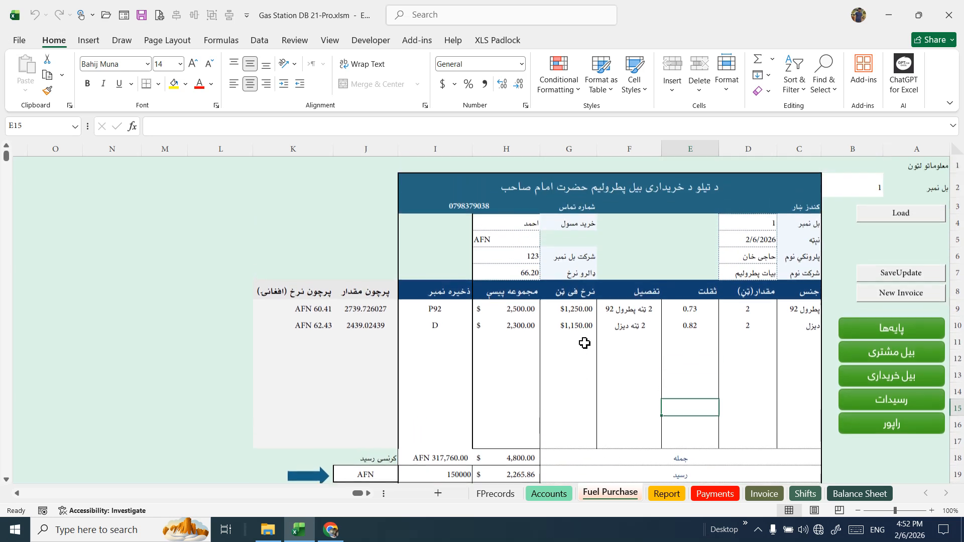